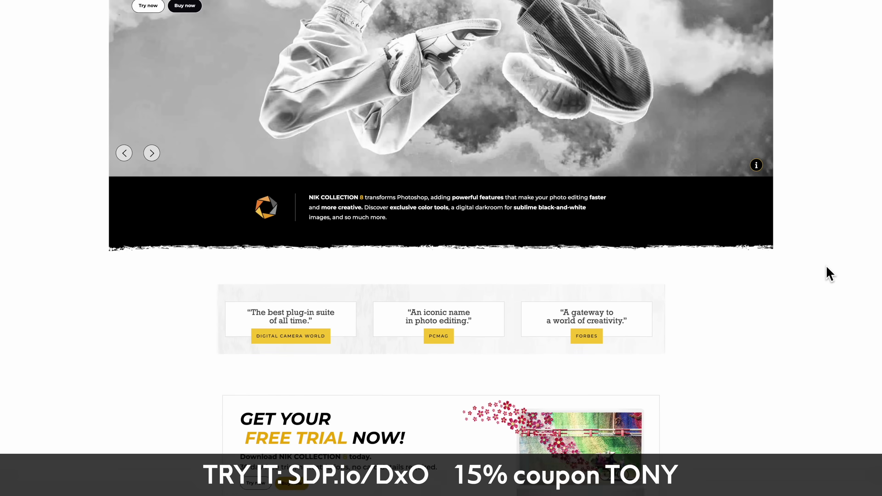
pyautogui.scroll(-10, 827, 272)
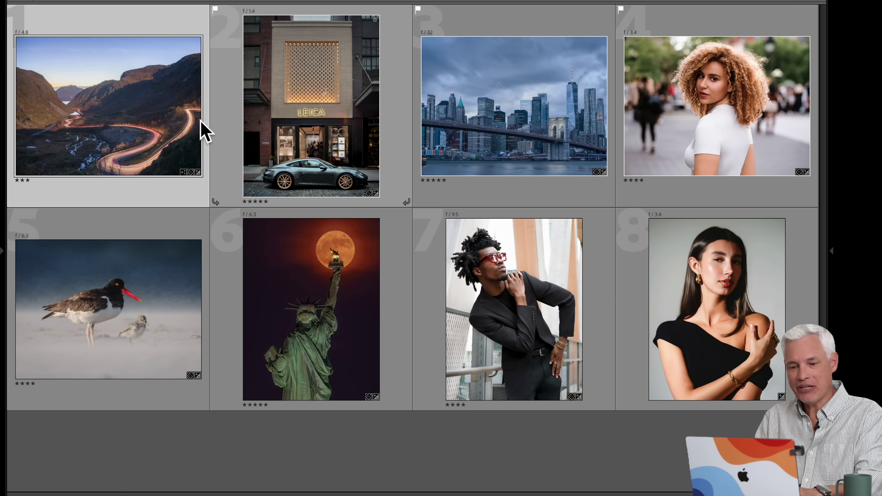
# - Send the first thumbnail, the winding mountain road photo, from Lightroom to Nik 8 Silver Efex
pyautogui.rightClick(153, 41)
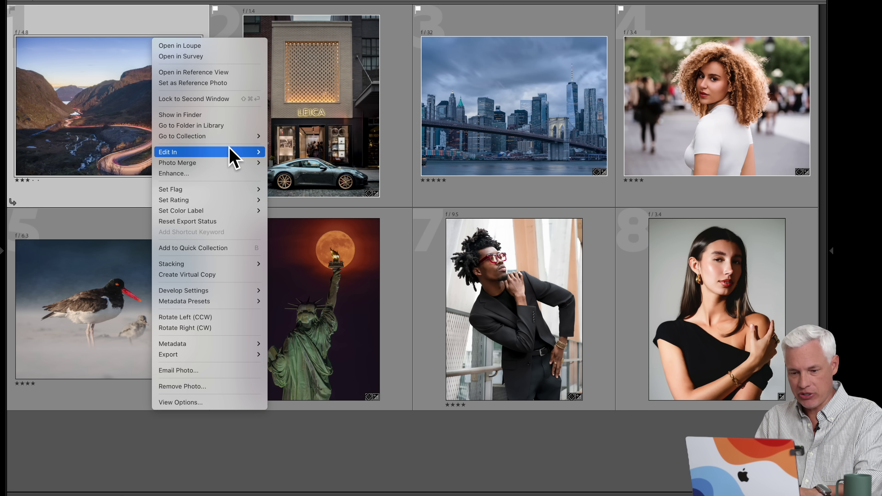
pyautogui.moveTo(231, 151)
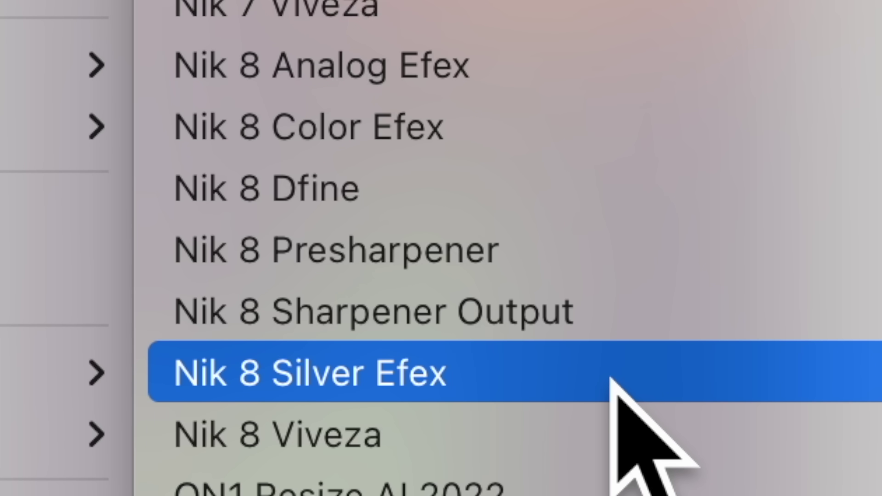
pyautogui.click(611, 380)
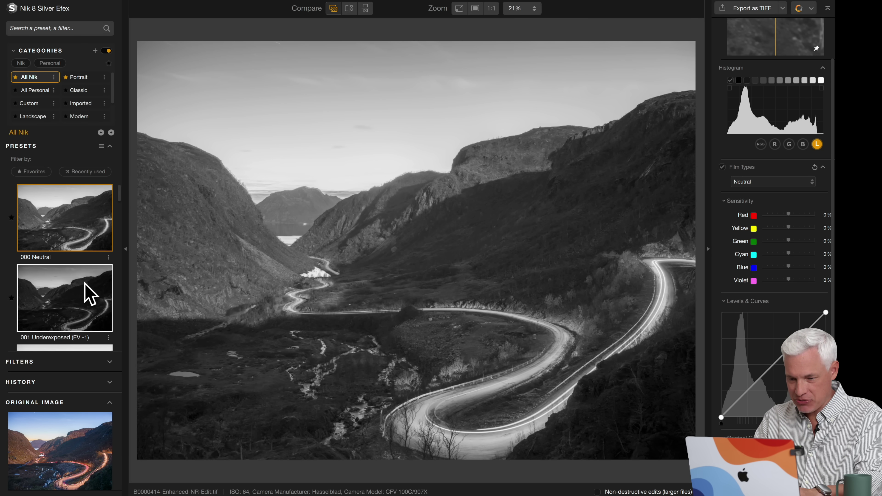
# - Try the 001 Underexposed, 003 and 004 High Contrast, and 005 High Structure (harsh) presets
pyautogui.click(87, 294)
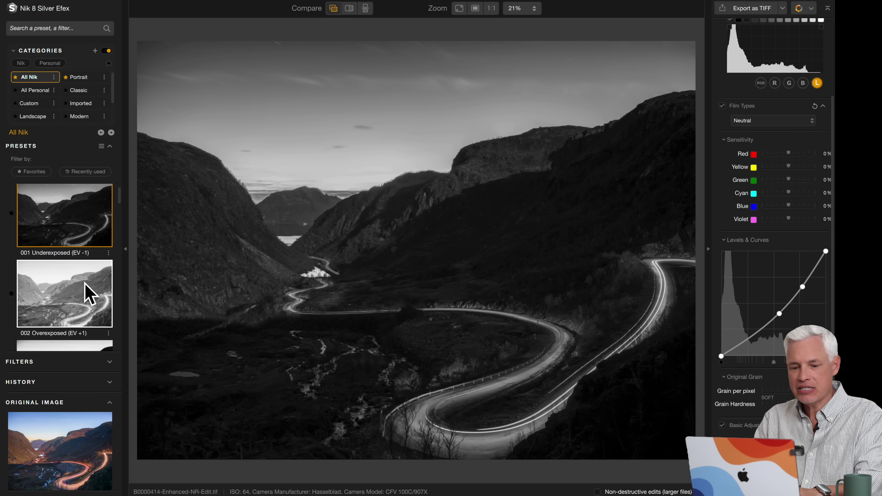
pyautogui.scroll(-3, 92, 300)
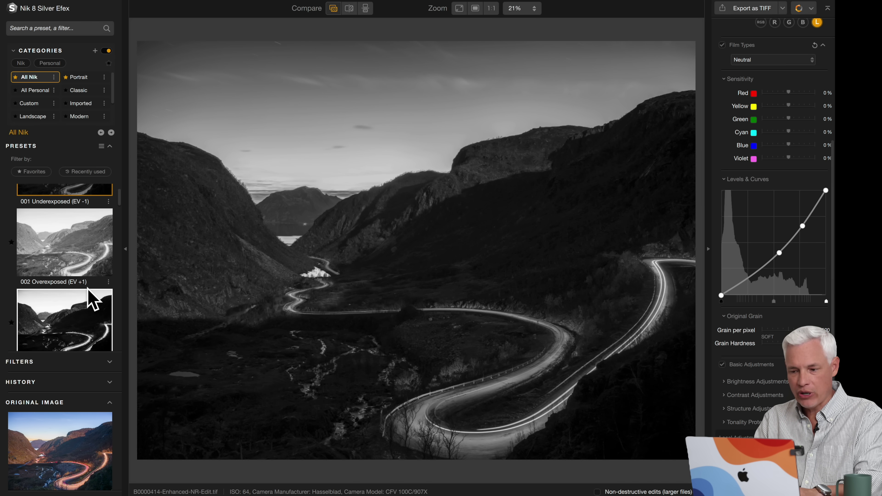
pyautogui.click(92, 316)
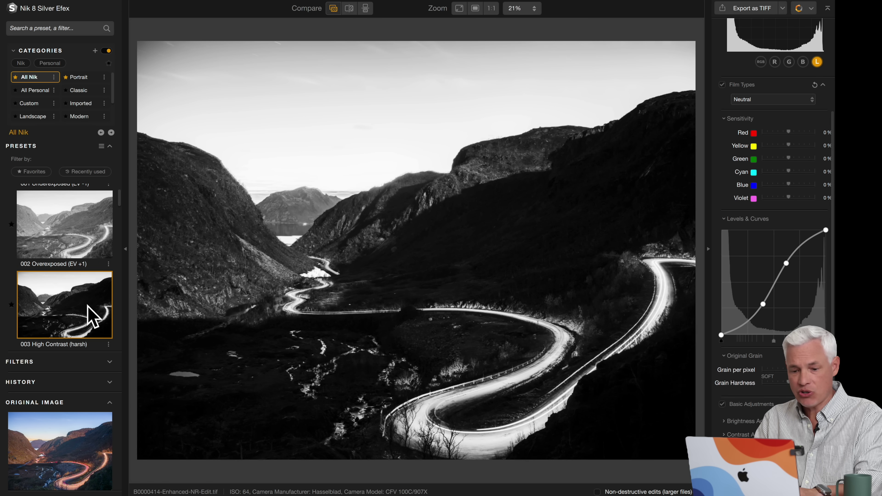
pyautogui.scroll(-5, 92, 316)
pyautogui.click(92, 316)
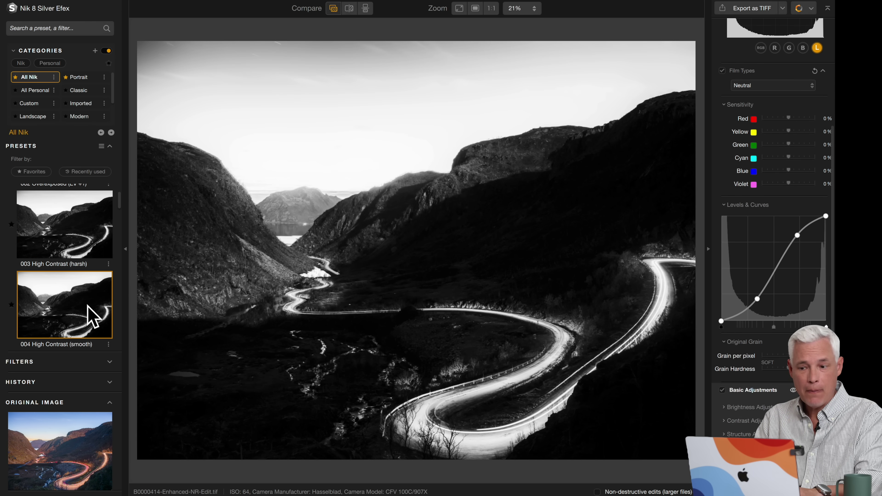
pyautogui.scroll(-1, 92, 316)
pyautogui.scroll(-3, 92, 316)
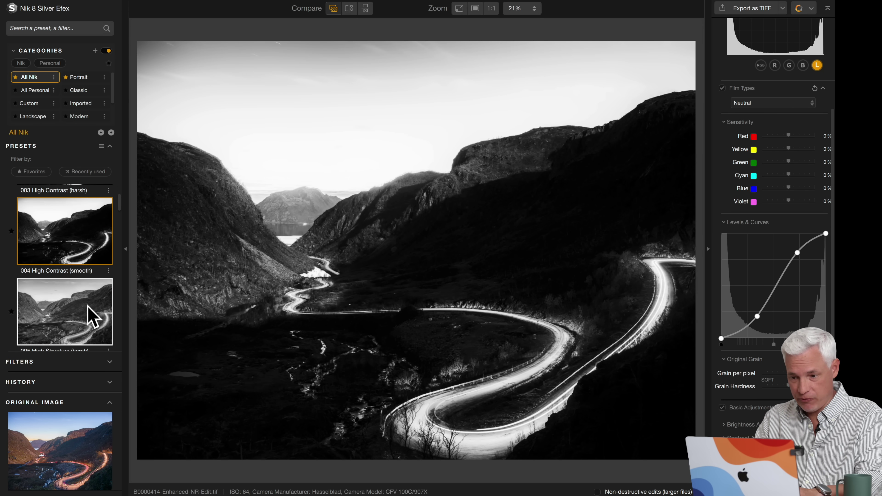
pyautogui.click(88, 306)
# - Compare 006 High Structure (smooth), 009 Low Key 1 and 010 Low Key 2, keeping 009 Low Key 1
pyautogui.scroll(-4, 92, 316)
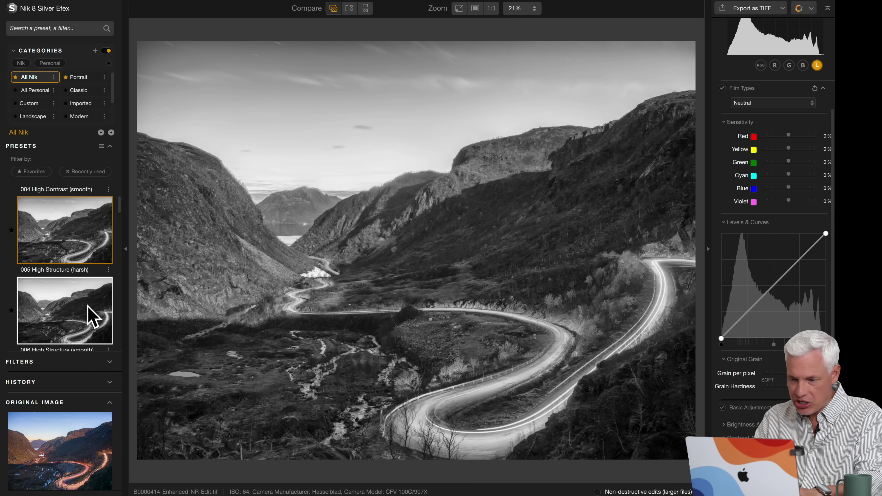
pyautogui.click(92, 316)
pyautogui.scroll(-8, 91, 315)
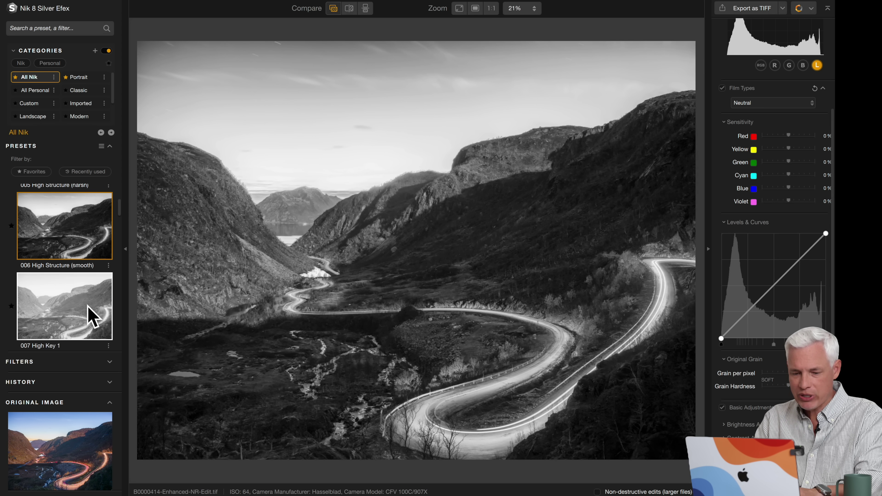
pyautogui.scroll(-4, 91, 315)
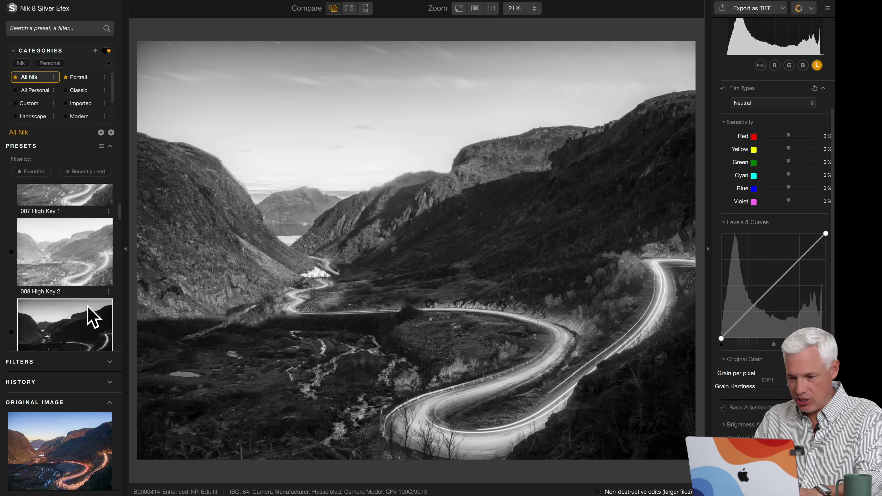
pyautogui.click(93, 317)
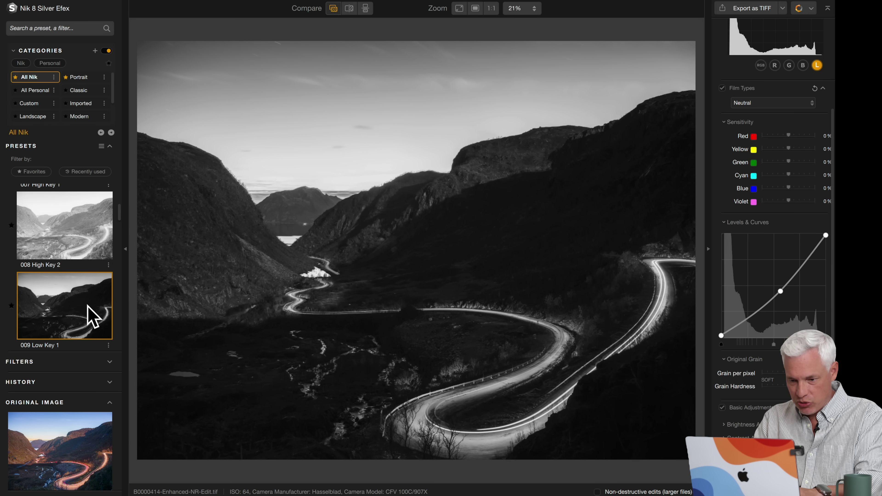
pyautogui.scroll(-5, 91, 316)
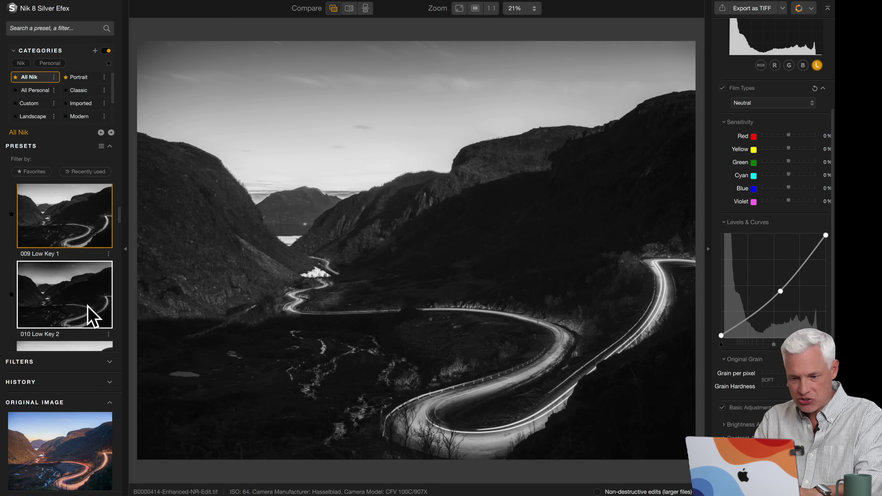
pyautogui.click(93, 314)
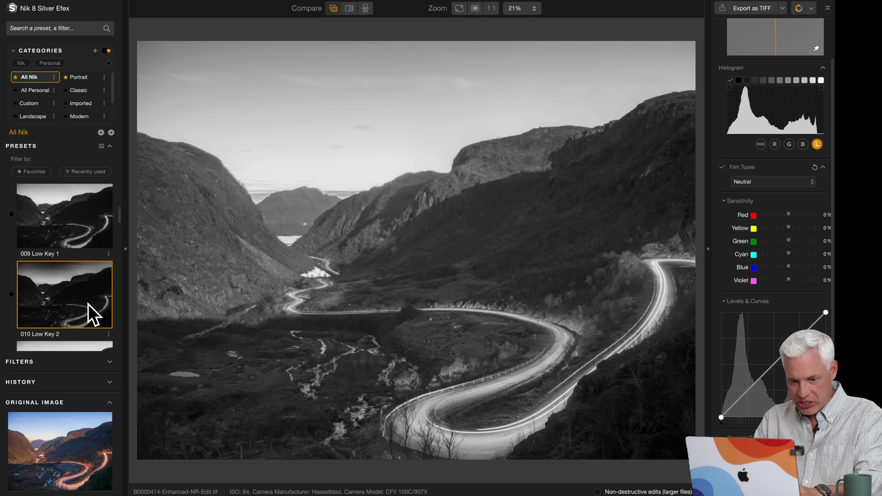
pyautogui.click(91, 243)
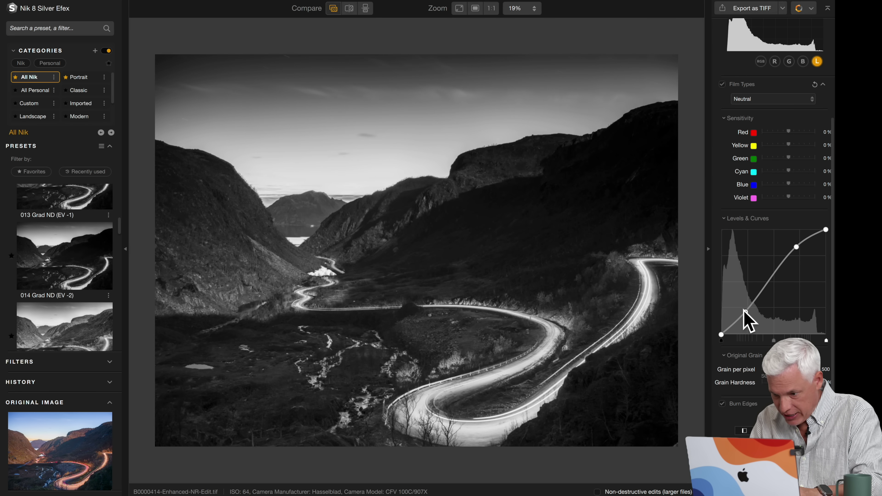
# - Lower the Original Grain per pixel slider and fine-tune its value
pyautogui.moveTo(815, 369); pyautogui.dragTo(787, 369)
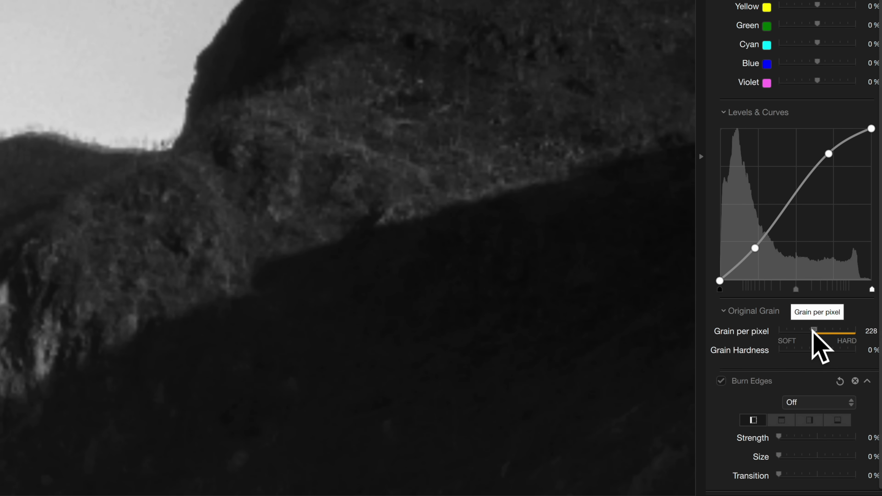
pyautogui.moveTo(812, 332); pyautogui.dragTo(843, 331)
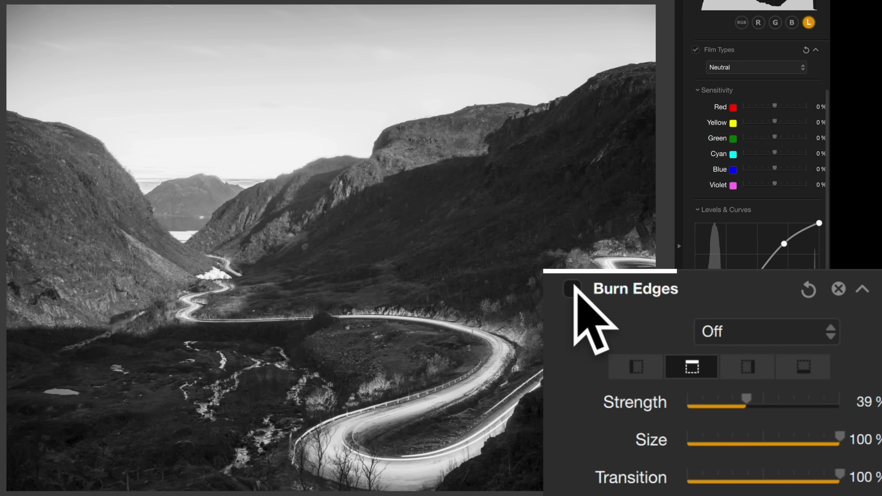
# - Burn the top edge at 32% strength, 75% size and 49% transition, checking it with and without
pyautogui.click(722, 403)
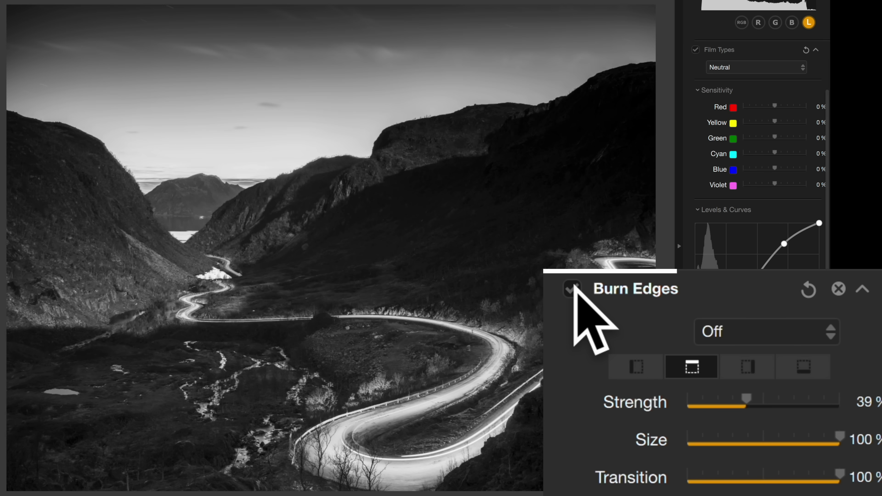
pyautogui.click(574, 287)
pyautogui.click(574, 287)
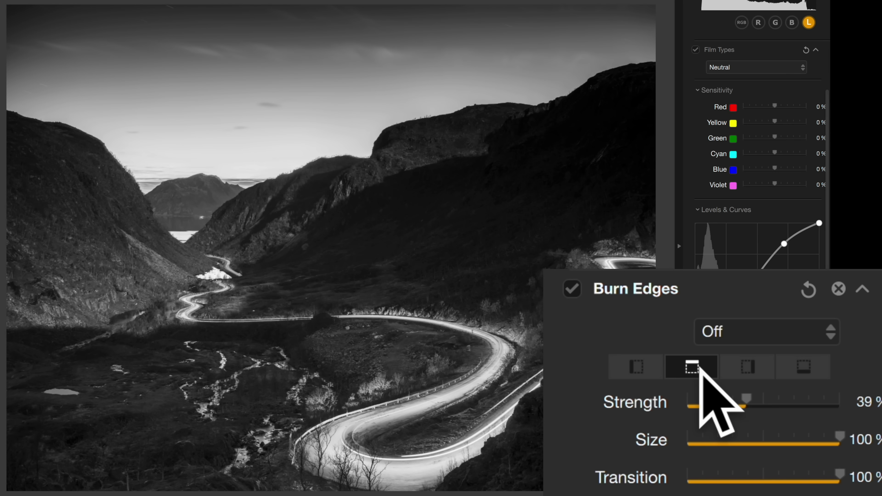
pyautogui.moveTo(744, 400)
pyautogui.mouseDown()
pyautogui.moveTo(718, 398)
pyautogui.moveTo(736, 399)
pyautogui.mouseUp()
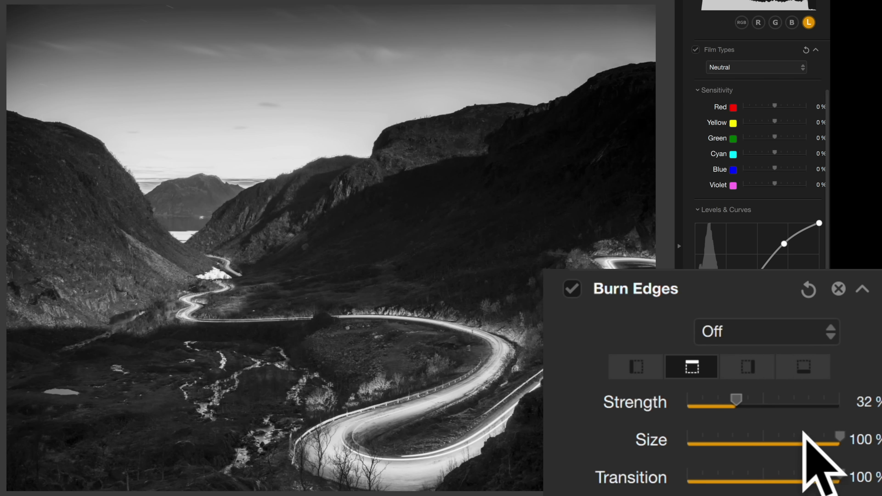
pyautogui.moveTo(836, 438); pyautogui.dragTo(801, 439)
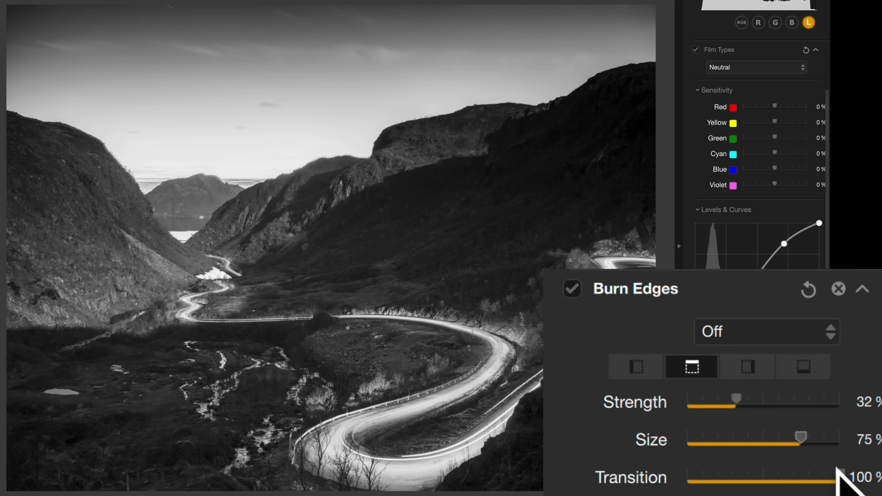
pyautogui.moveTo(838, 474); pyautogui.dragTo(761, 473)
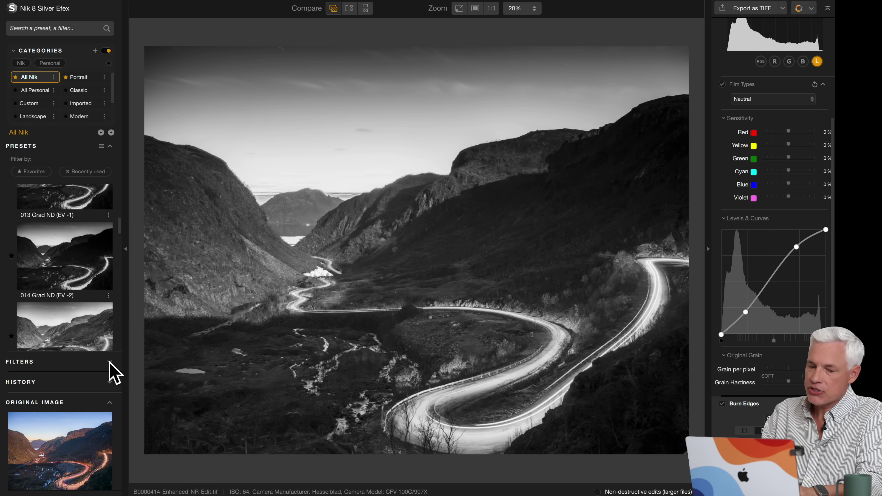
pyautogui.click(109, 368)
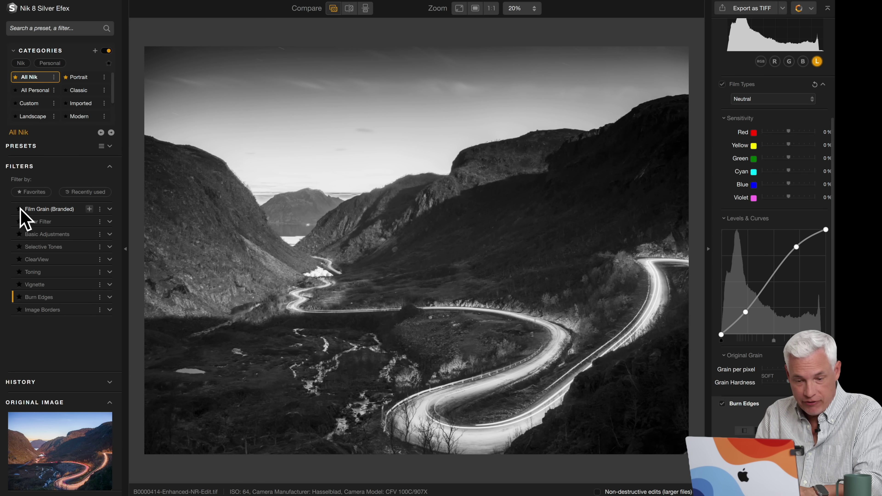
# - Add Film Grain (Branded) using Ilford HP5 800 grain, toggling it off and on to compare
pyautogui.click(66, 209)
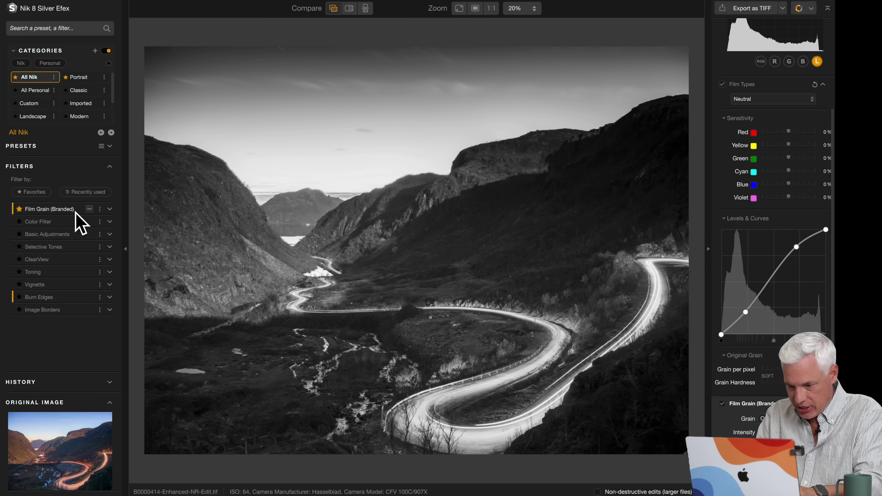
pyautogui.scroll(-2, 778, 243)
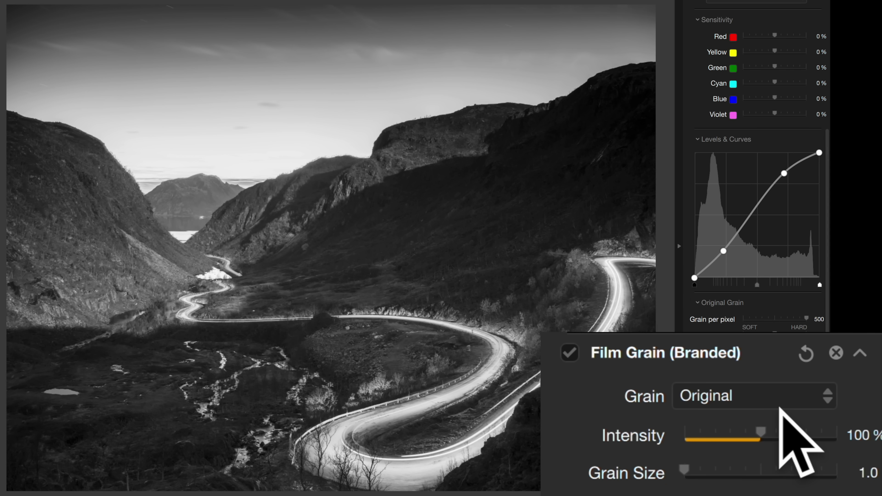
pyautogui.click(780, 403)
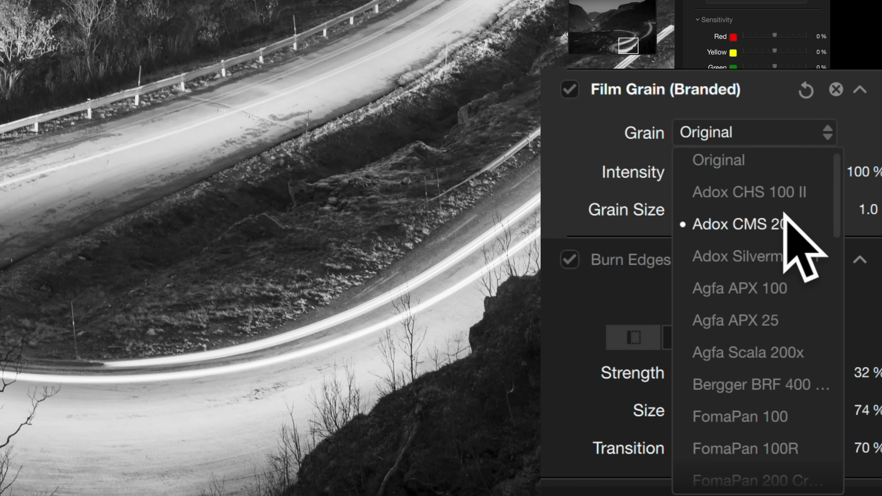
pyautogui.scroll(-6, 775, 296)
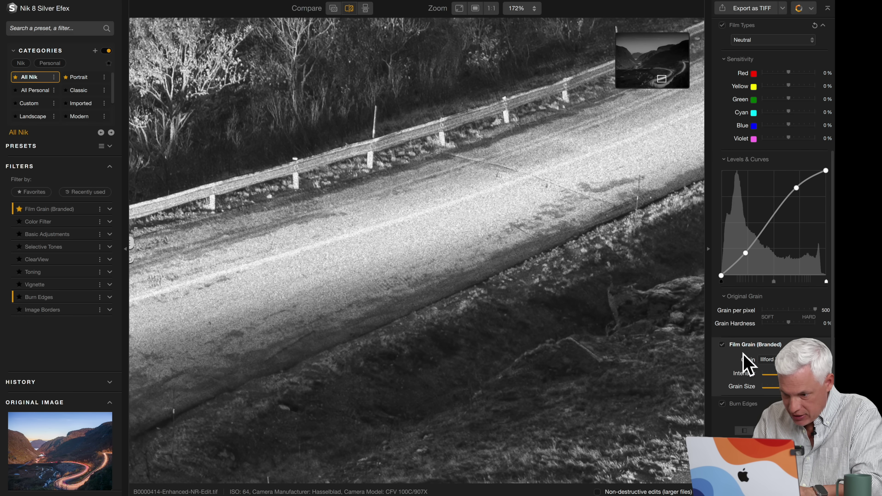
pyautogui.click(722, 345)
pyautogui.click(722, 345)
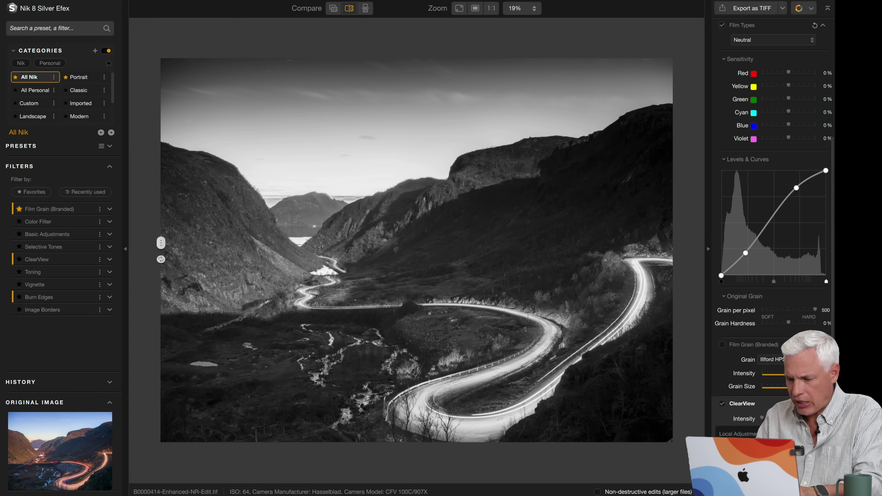
# - Enable ClearView at 45% intensity and add an Image Borders frame with rough black edges
pyautogui.scroll(-3, 771, 230)
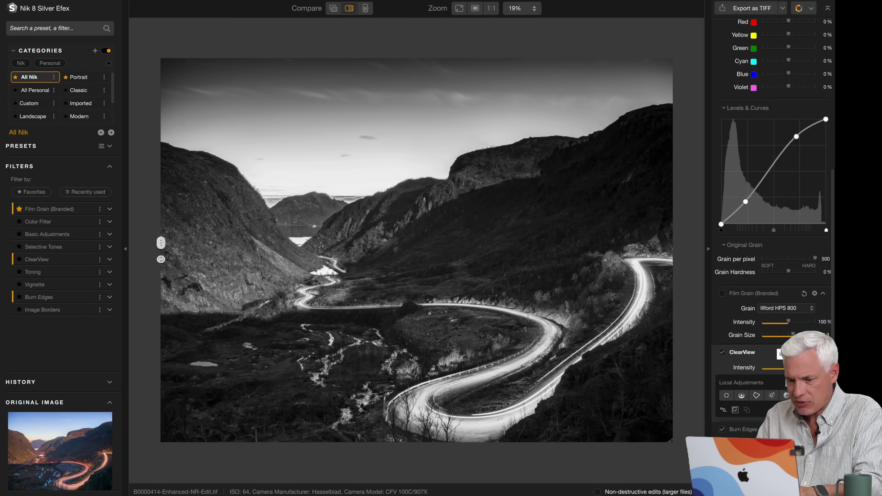
pyautogui.scroll(-2, 762, 364)
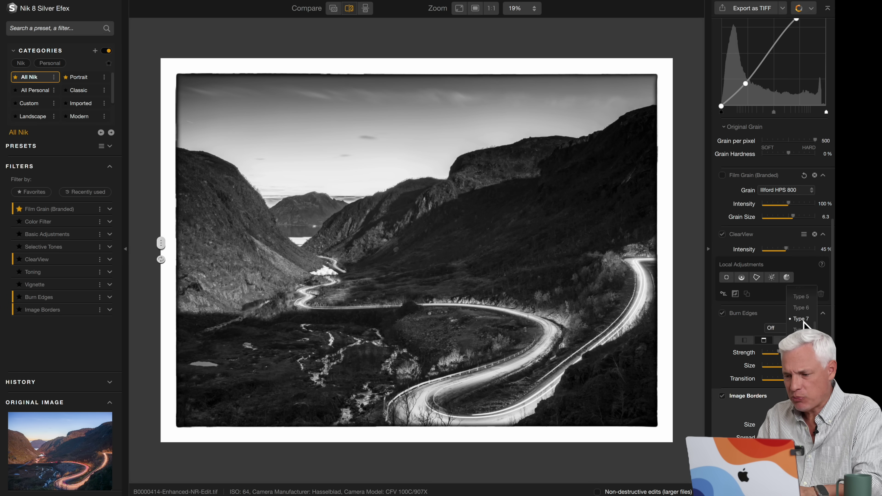
pyautogui.scroll(2, 805, 309)
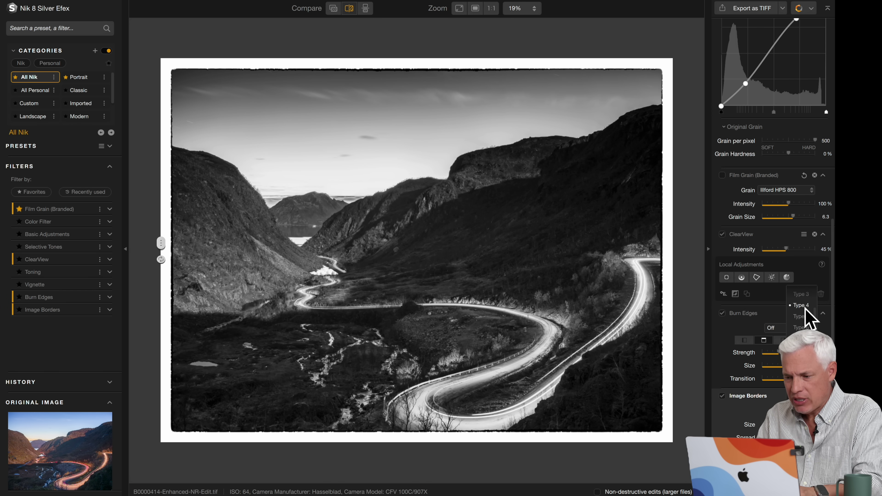
pyautogui.scroll(3, 804, 308)
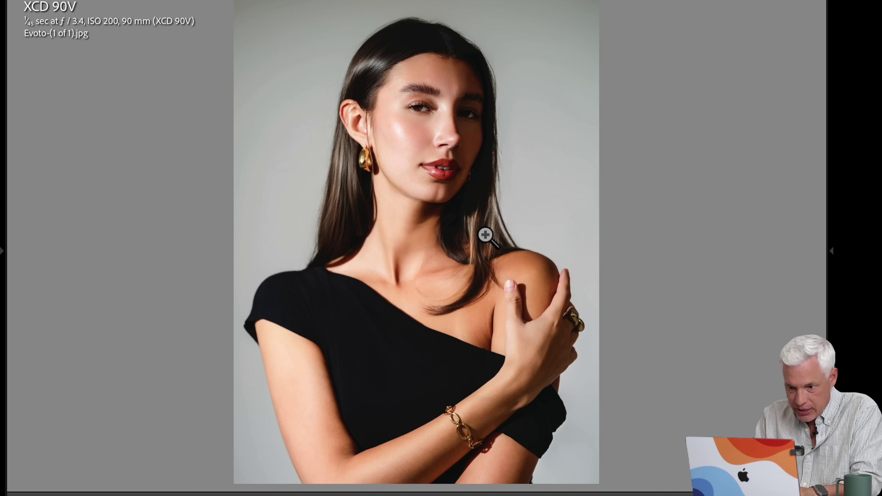
# - Compare the colour original with the result in split view, then bring up the Lightroom portrait's context menu
pyautogui.rightClick(478, 227)
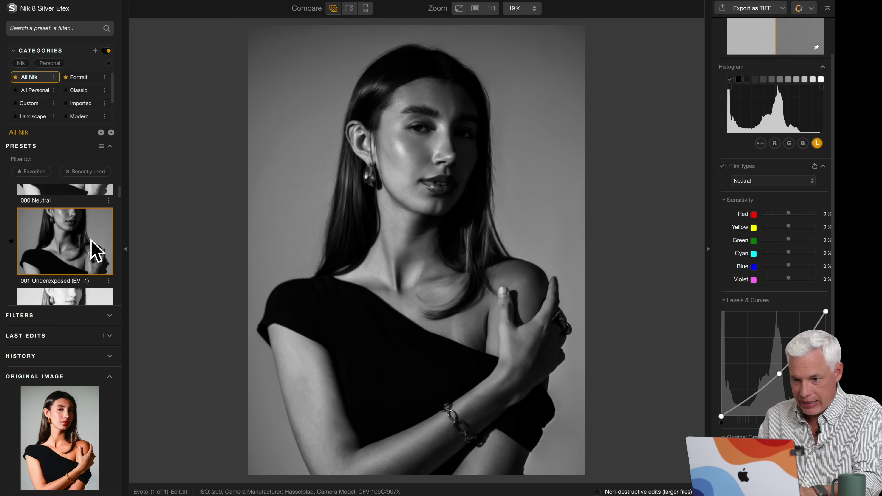
# - Apply the 041 Highlight Fade preset to the studio portrait
pyautogui.scroll(-5, 94, 264)
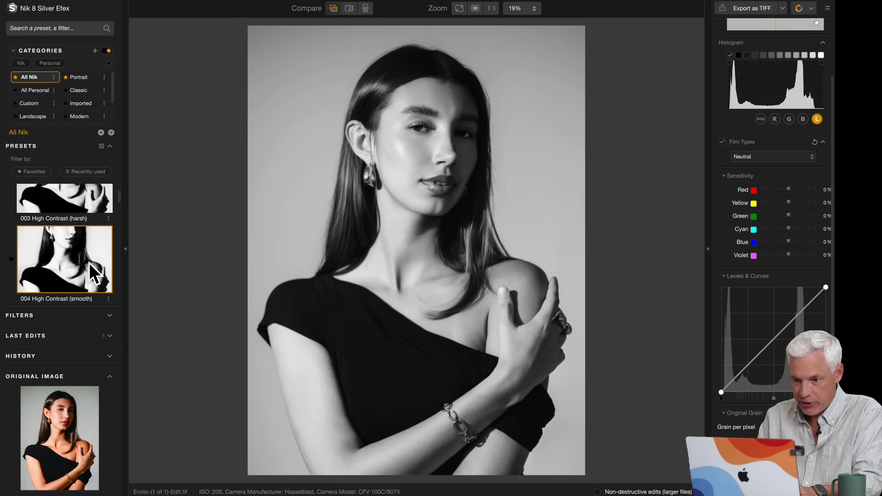
pyautogui.scroll(-1, 90, 274)
pyautogui.scroll(-1, 92, 291)
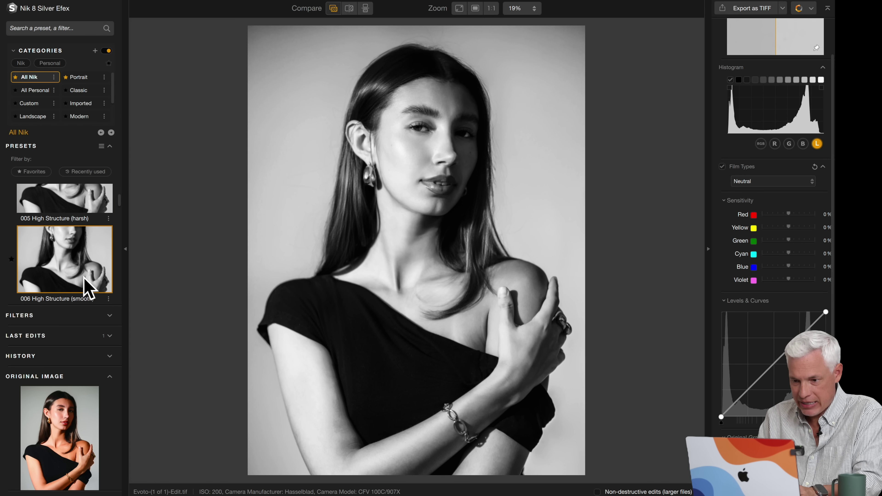
pyautogui.scroll(-1, 89, 288)
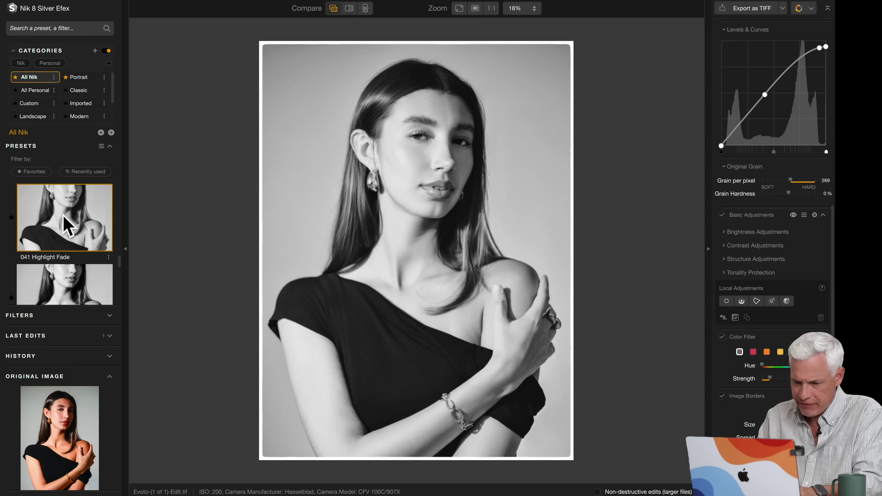
pyautogui.scroll(-1, 68, 222)
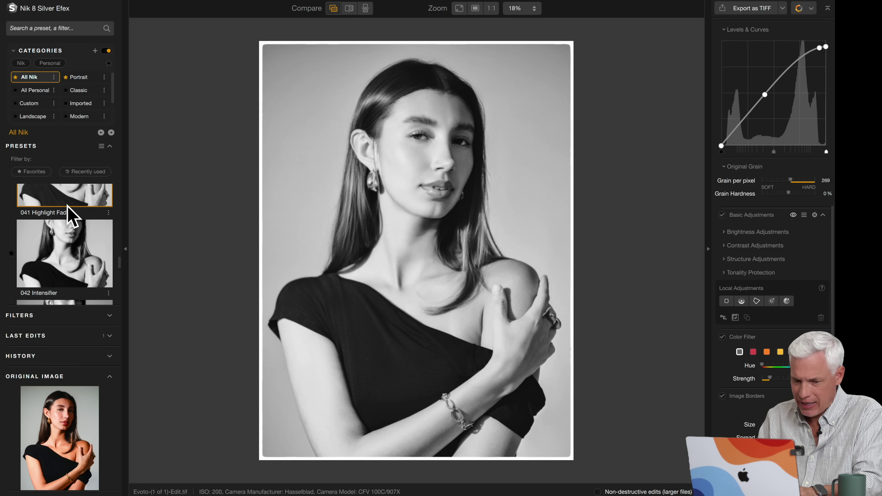
pyautogui.press('c')
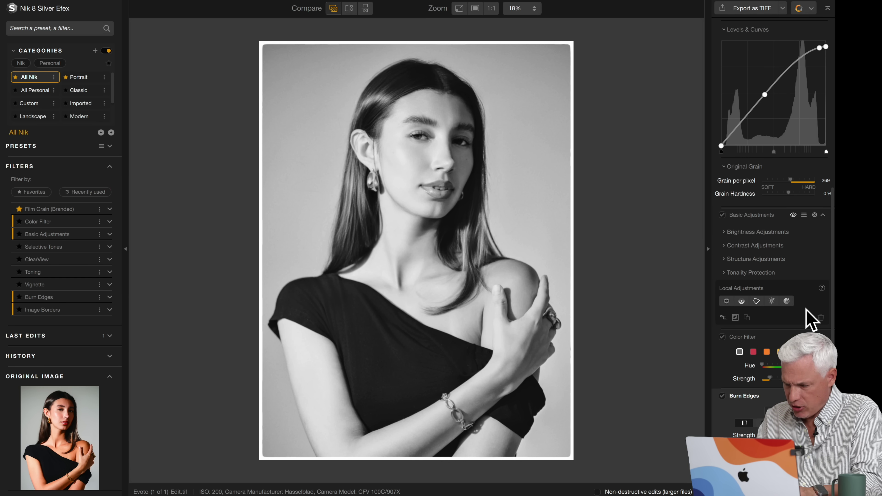
pyautogui.scroll(-3, 809, 320)
# - Set the Burn Edges style to All Edges (Soft) 1
pyautogui.click(803, 344)
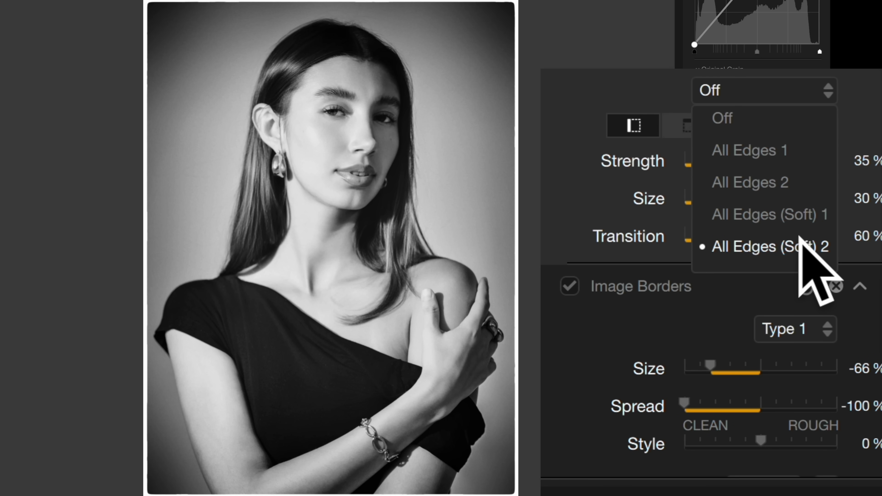
pyautogui.click(746, 217)
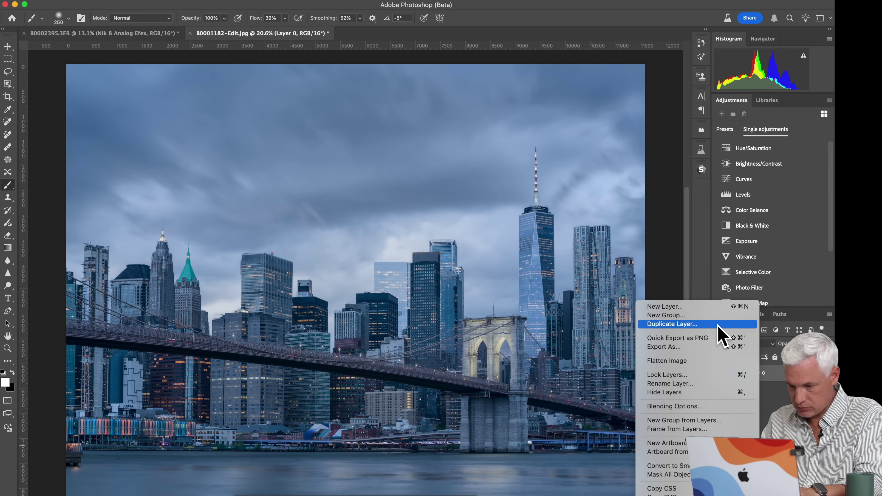
# - Duplicate the skyline photo layer as a new layer named 'sky'
pyautogui.click(672, 324)
pyautogui.write('sky')
pyautogui.press('Return')
pyautogui.click(222, 0)
# - Auto-select the sky and mask the 'sky' layer to that selection
pyautogui.click(259, 111)
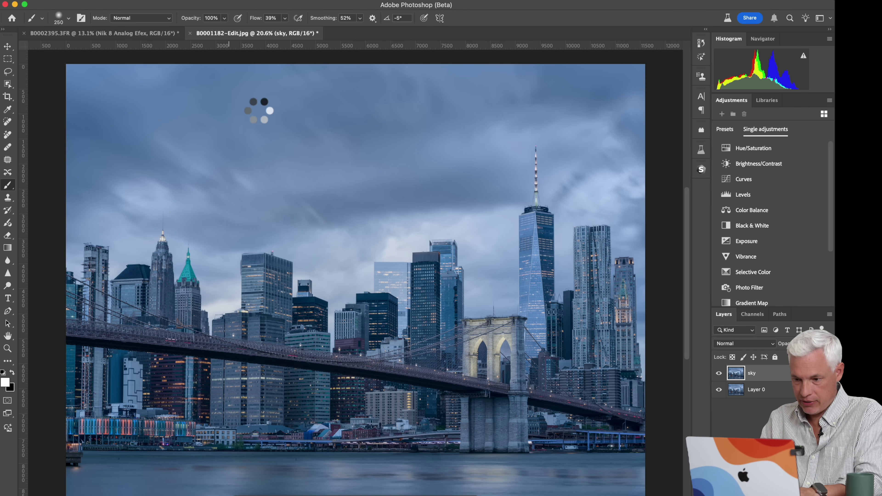
pyautogui.click(735, 373)
pyautogui.click(701, 130)
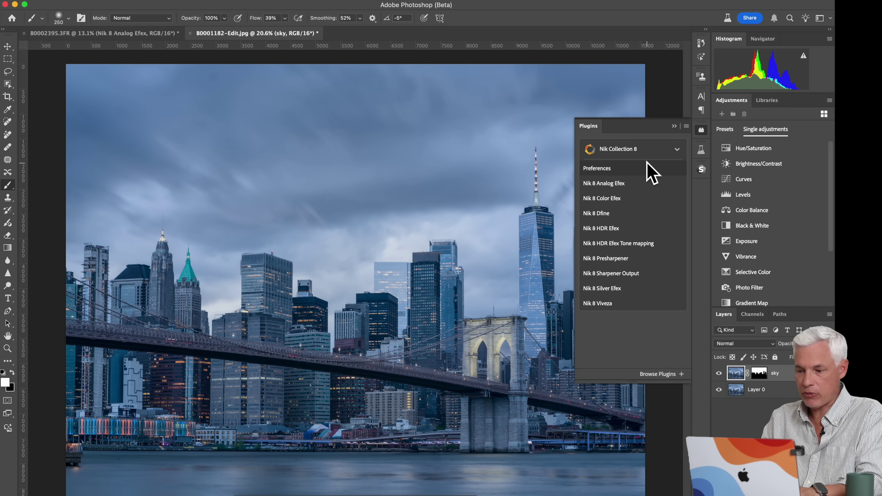
# - Open the 'sky' layer in Nik 8 Color Efex with its sky mask and try Bleached Portrait
pyautogui.click(627, 200)
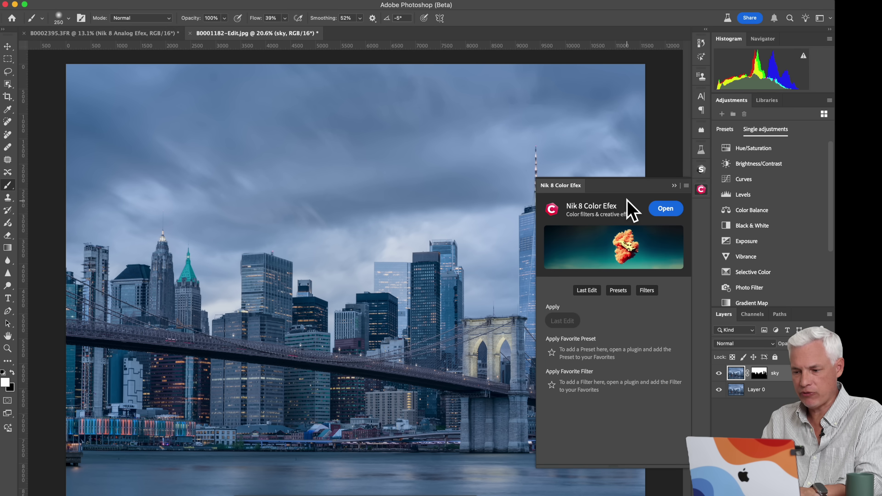
pyautogui.click(673, 215)
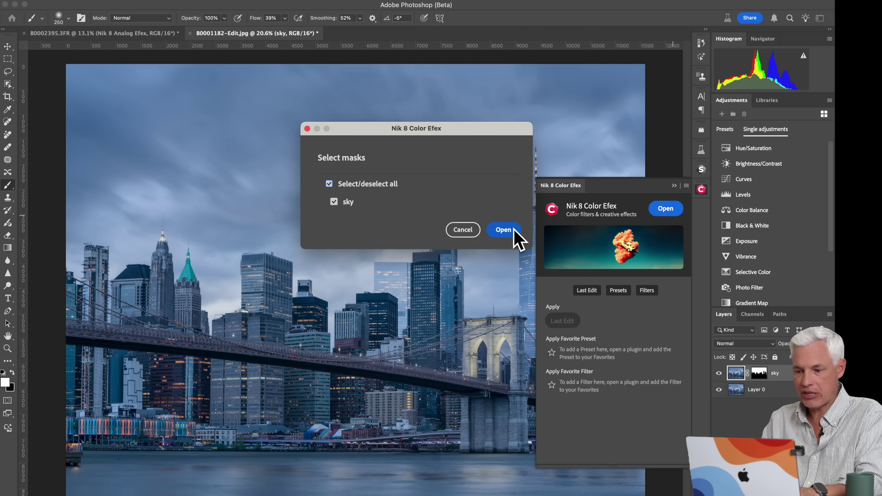
pyautogui.click(503, 230)
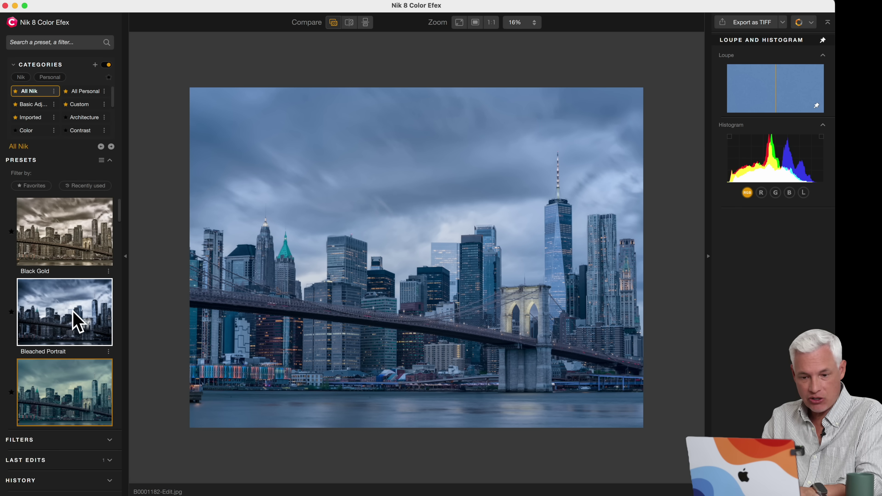
pyautogui.click(75, 305)
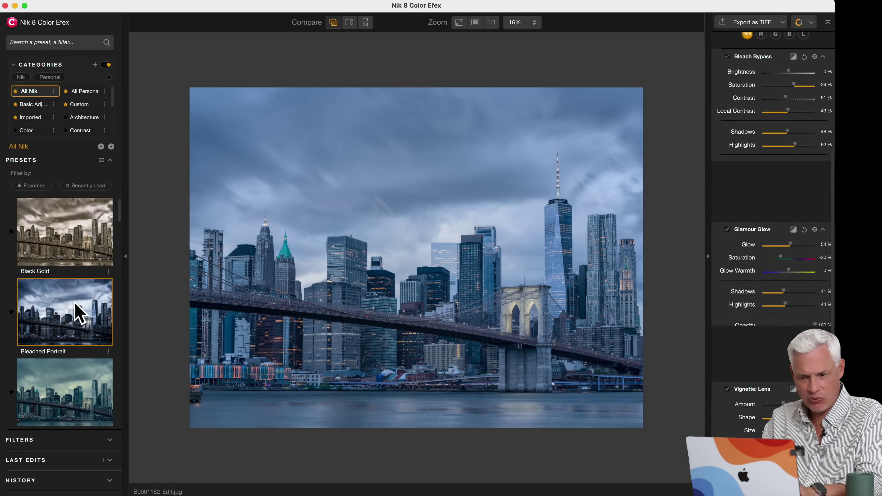
# - Try Clarity Bump, apply Even on a Cloudy Day, and keep the returned masked layer hidden
pyautogui.scroll(-3, 74, 308)
pyautogui.click(84, 381)
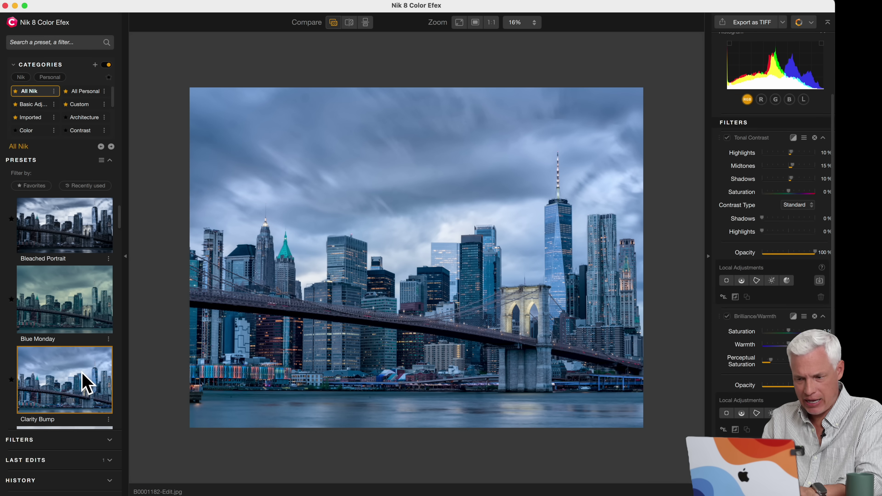
pyautogui.scroll(-3, 85, 364)
pyautogui.click(86, 311)
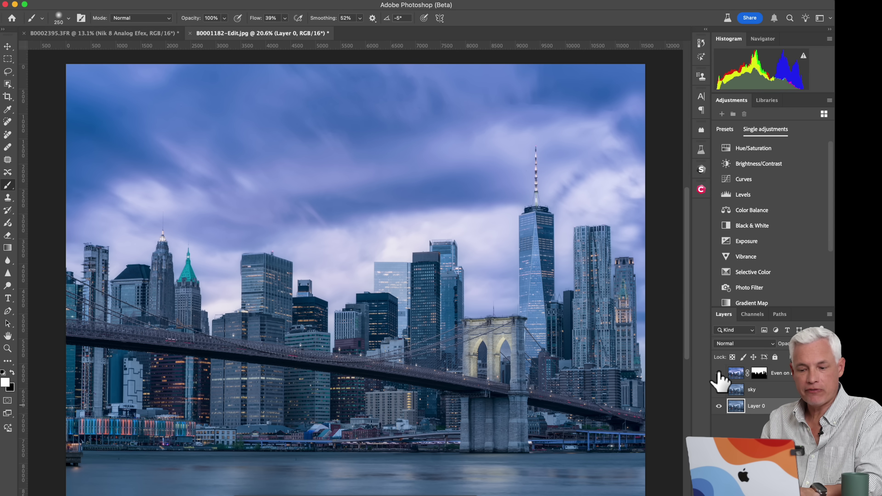
pyautogui.click(719, 373)
# - Compare the sky effect layer on and off, then name a Layer 0 copy 'Foreground'
pyautogui.click(719, 373)
pyautogui.click(719, 373)
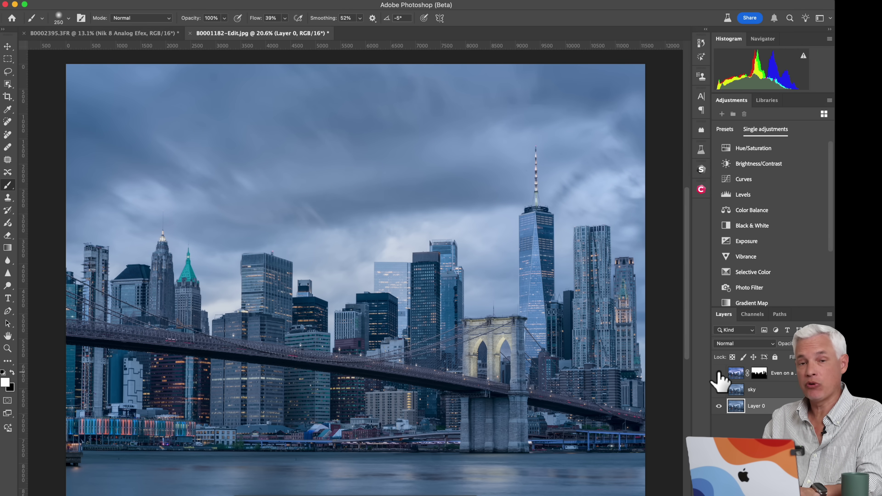
pyautogui.click(718, 373)
pyautogui.write('Fore')
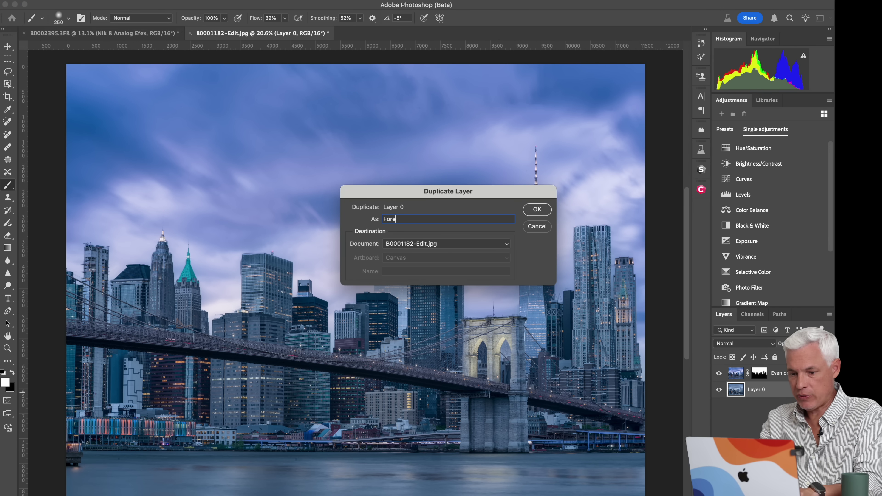
pyautogui.write('ground')
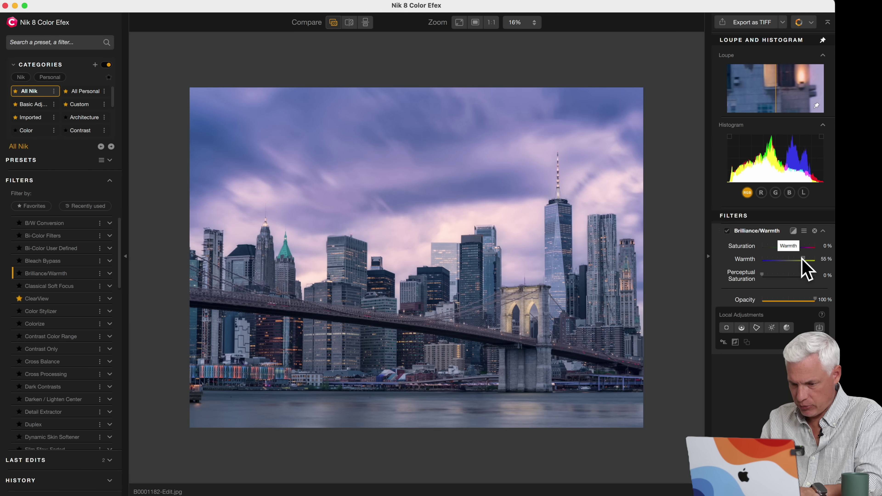
# - Apply Fog, limit it to the water below the bridge with a control line, and dismiss the layer warning
pyautogui.scroll(-5, 69, 365)
pyautogui.click(66, 361)
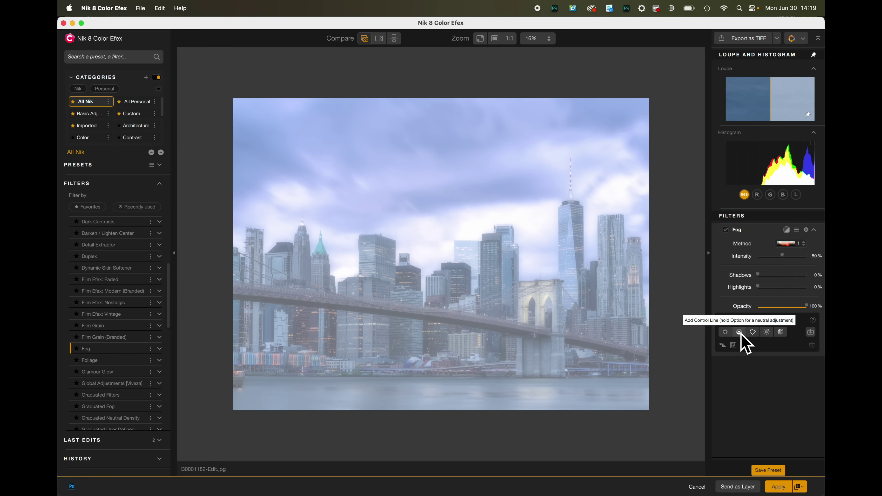
pyautogui.click(740, 333)
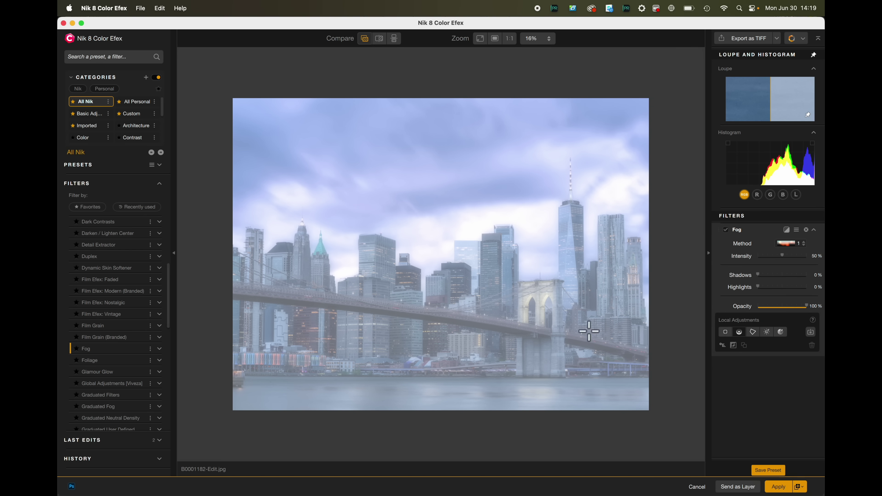
pyautogui.click(435, 389)
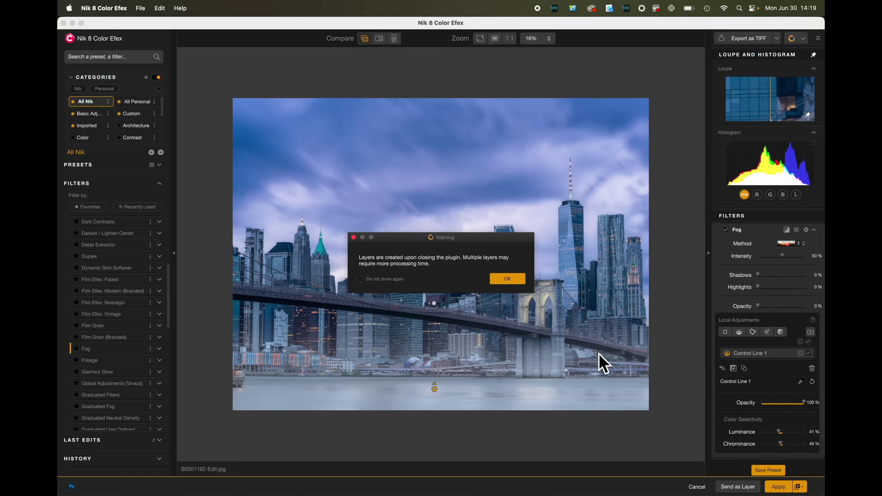
pyautogui.click(509, 280)
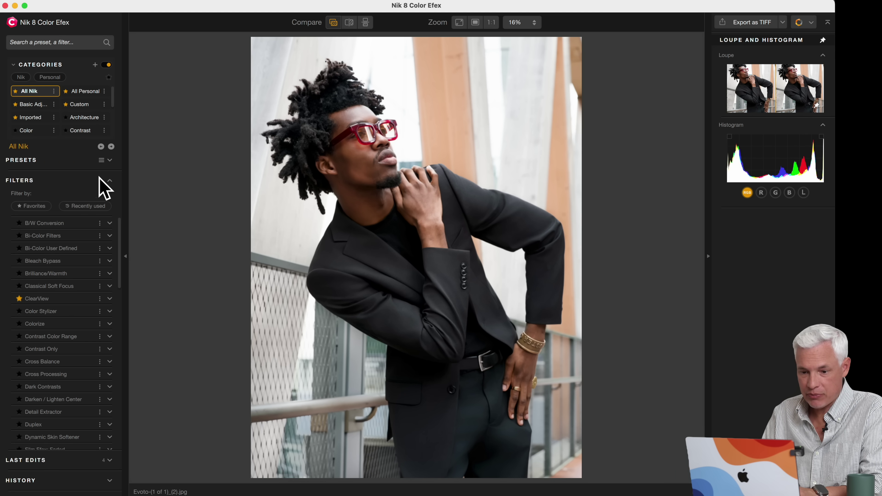
# - Compare the Black Gold, Bleached Portrait and Even on a Cloudy Day presets, then apply Blue Monday
pyautogui.click(110, 160)
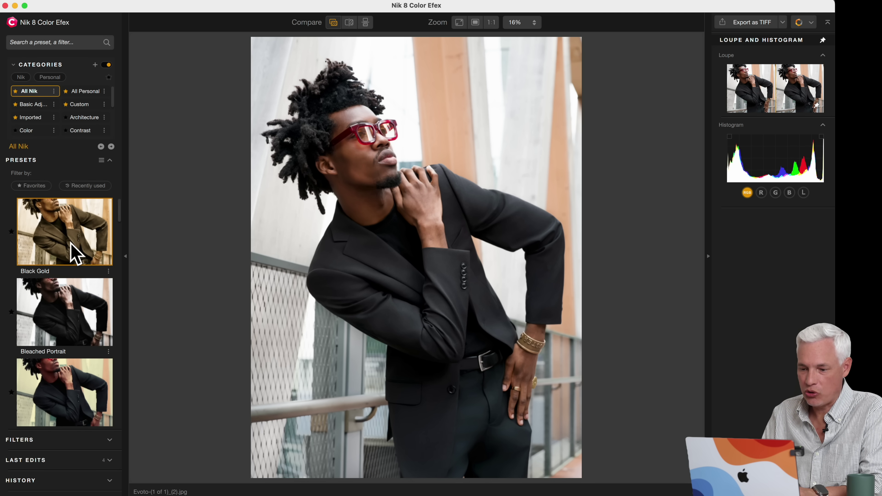
pyautogui.click(76, 254)
pyautogui.click(82, 313)
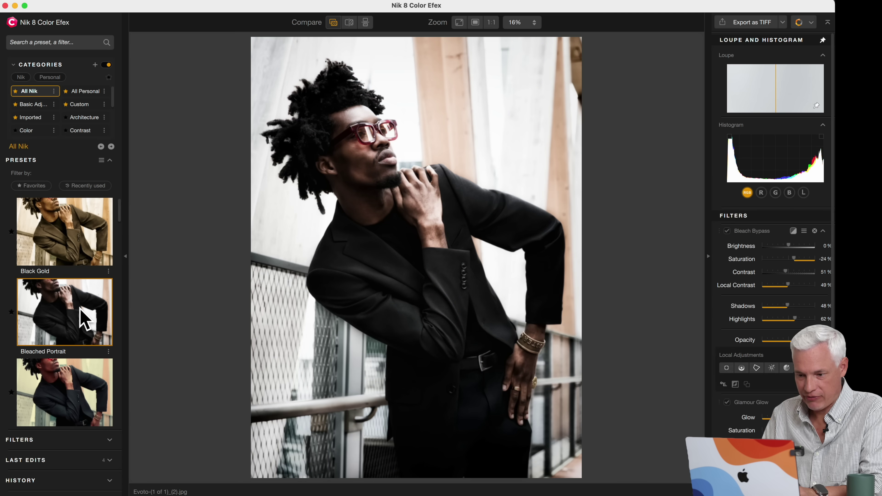
pyautogui.scroll(-5, 84, 318)
pyautogui.click(93, 366)
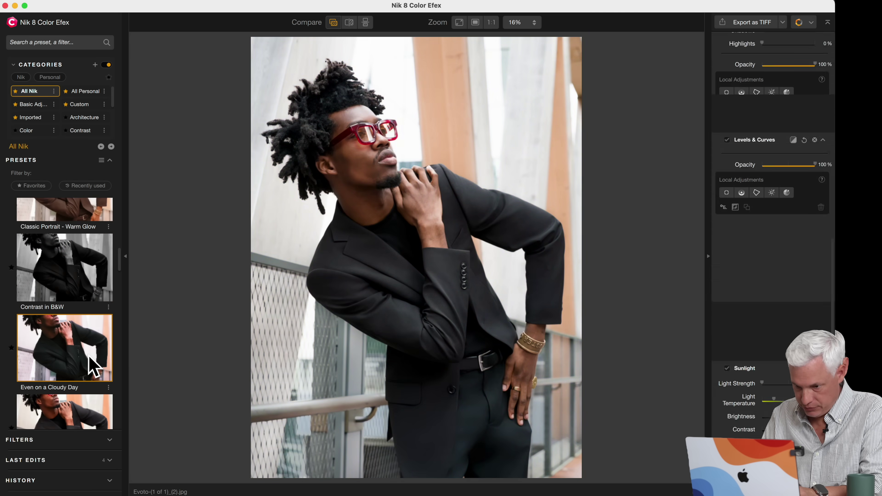
pyautogui.scroll(-15, 90, 368)
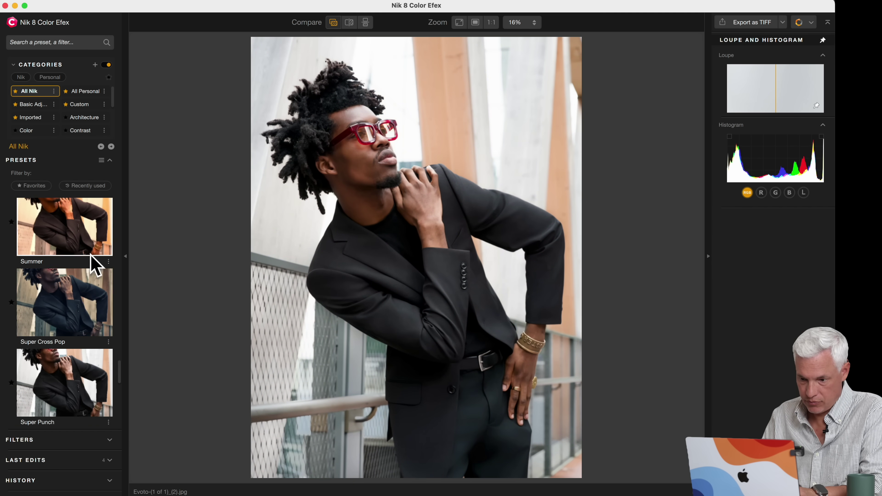
pyautogui.scroll(15, 94, 266)
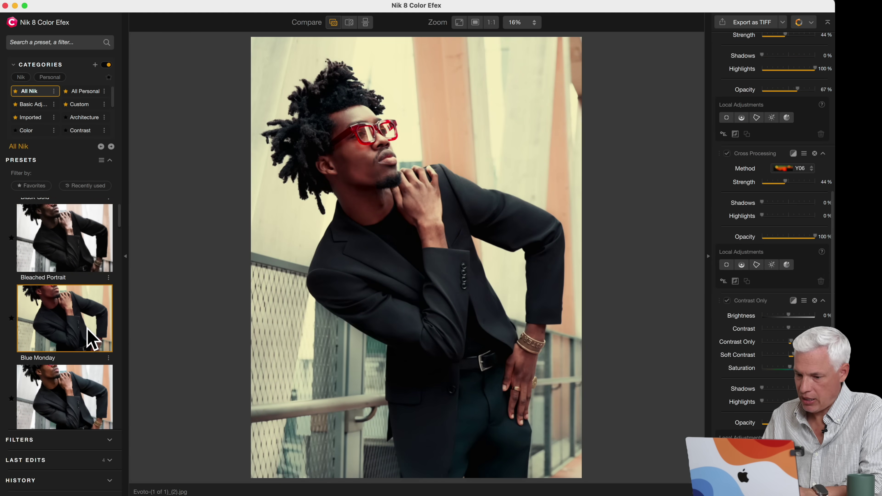
pyautogui.click(92, 339)
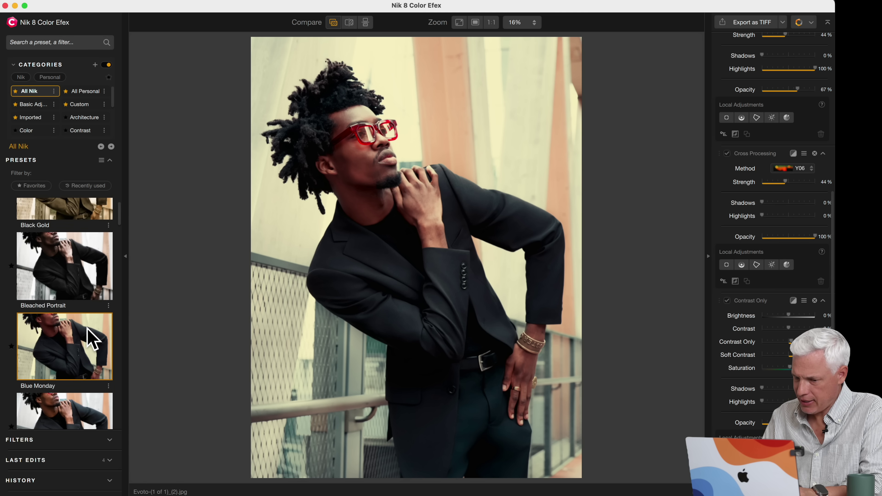
pyautogui.scroll(-1, 91, 338)
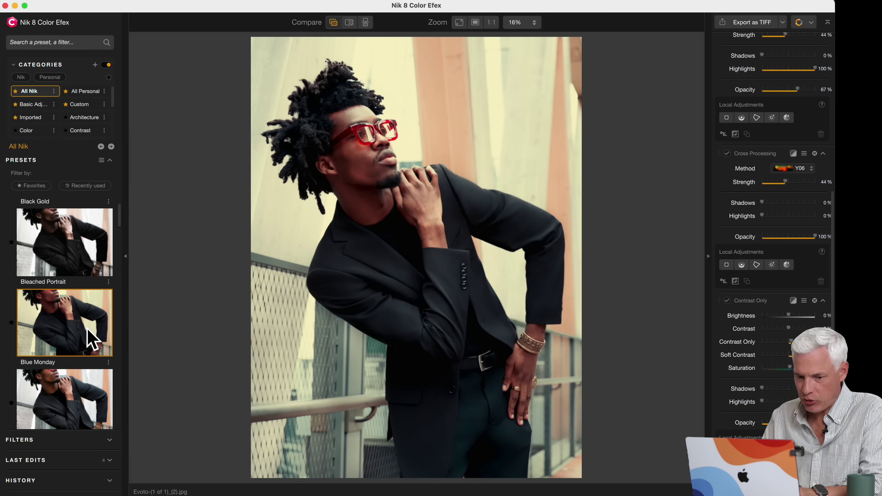
pyautogui.click(109, 440)
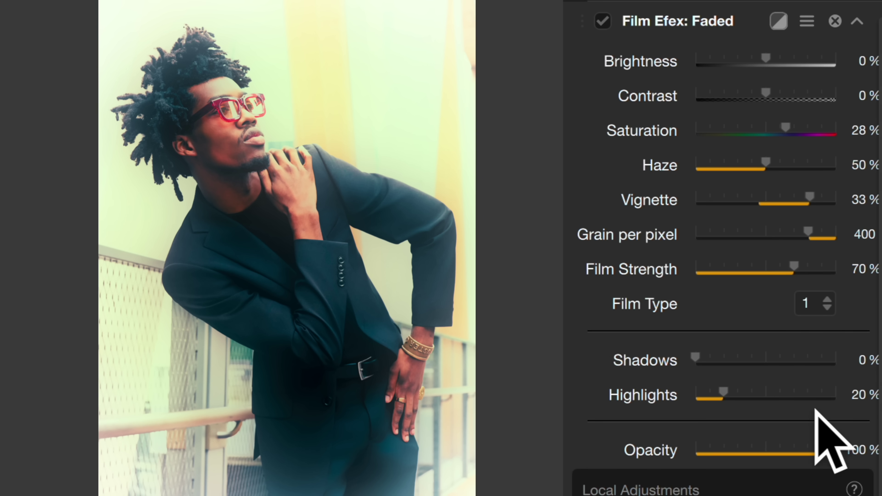
# - Lower Film Efex: Faded opacity to 42% and apply it to Photoshop as a new layer
pyautogui.moveTo(829, 434); pyautogui.dragTo(756, 448)
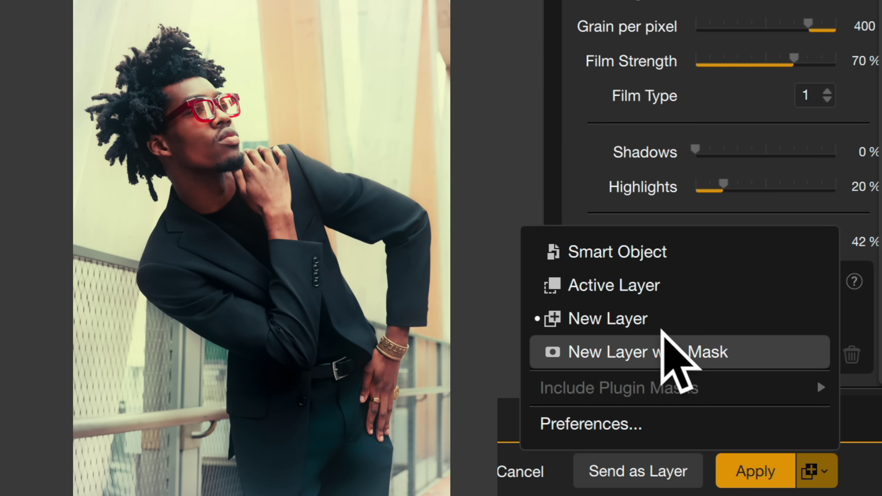
pyautogui.click(678, 320)
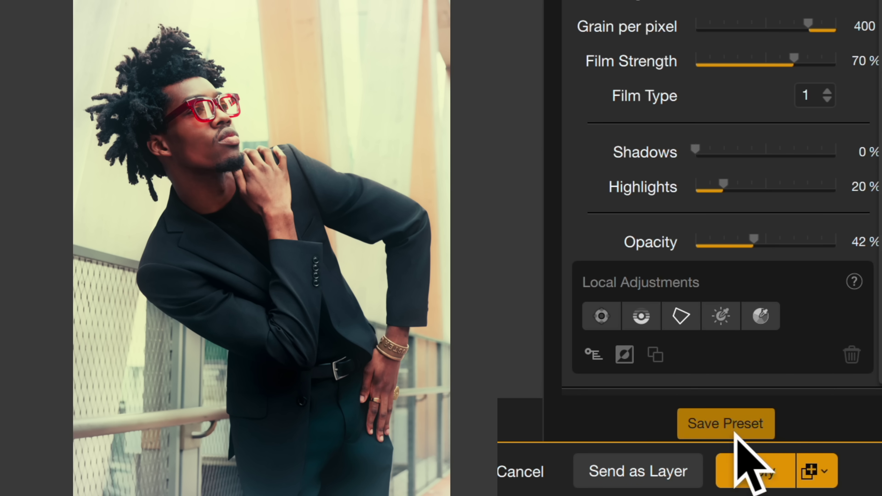
pyautogui.click(752, 472)
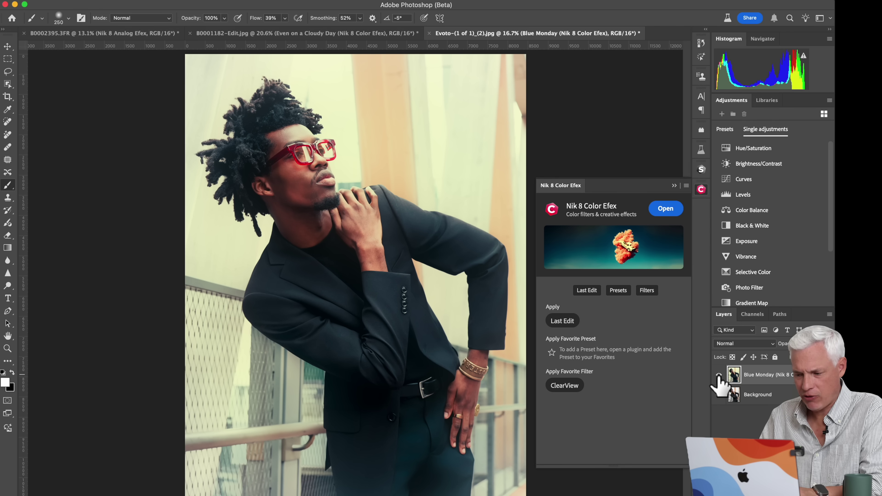
# - Toggle the Blue Monday layer to compare with the original, leaving it hidden
pyautogui.click(718, 375)
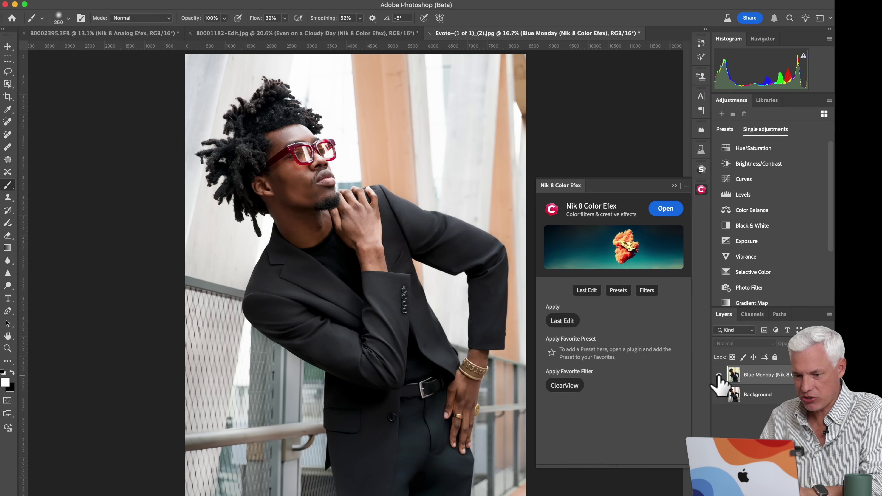
pyautogui.click(717, 375)
pyautogui.click(718, 375)
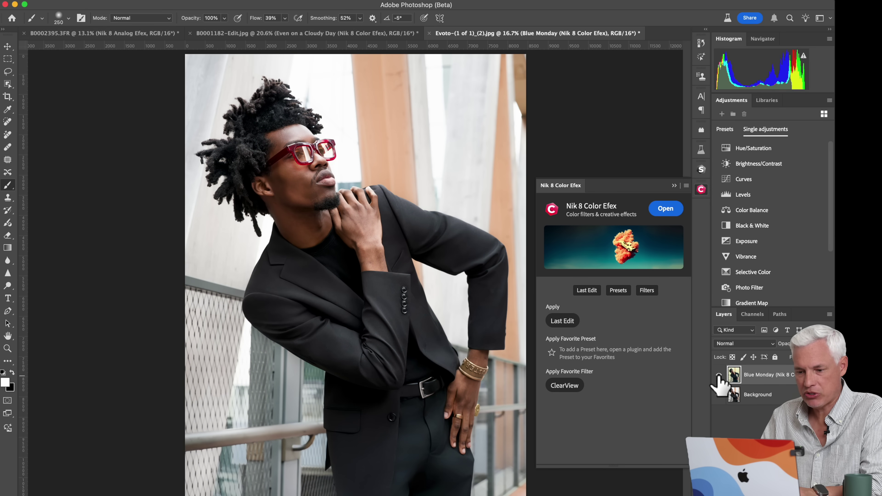
pyautogui.click(718, 375)
pyautogui.click(718, 375)
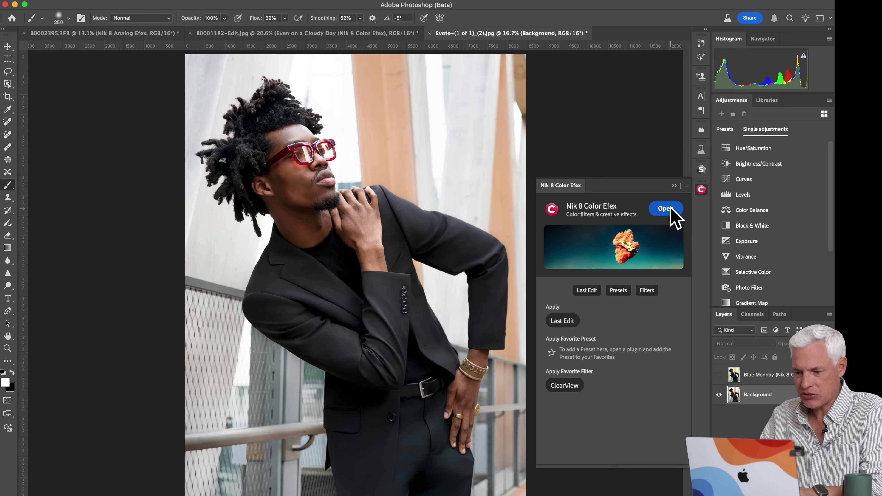
# - Reopen the background in Color Efex; set Photo Stylizer to Varitone style 2, 25% strength, 42% highlights
pyautogui.click(664, 208)
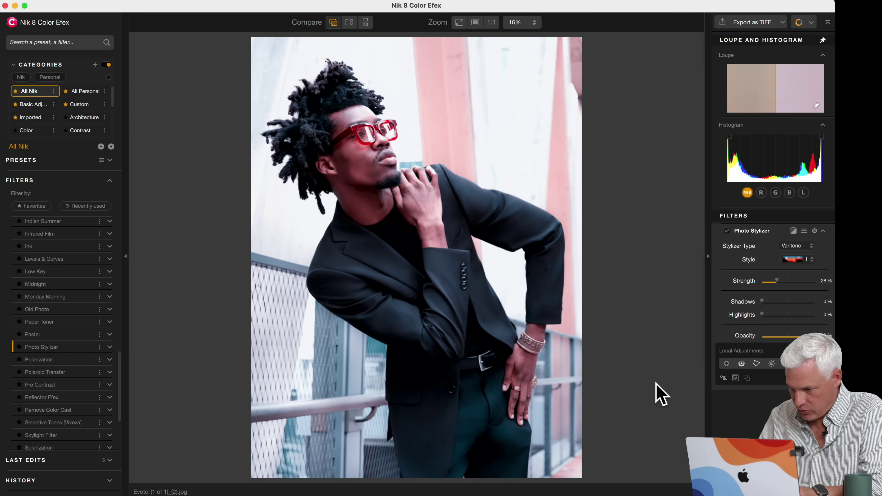
pyautogui.moveTo(776, 282)
pyautogui.mouseDown()
pyautogui.moveTo(807, 289)
pyautogui.moveTo(761, 281)
pyautogui.moveTo(788, 284)
pyautogui.moveTo(776, 282)
pyautogui.mouseUp()
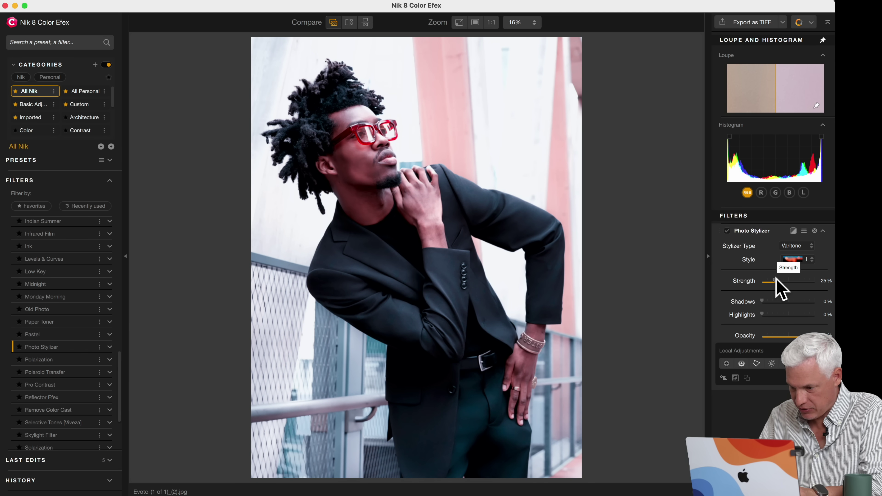
pyautogui.moveTo(763, 314); pyautogui.dragTo(784, 314)
pyautogui.click(810, 261)
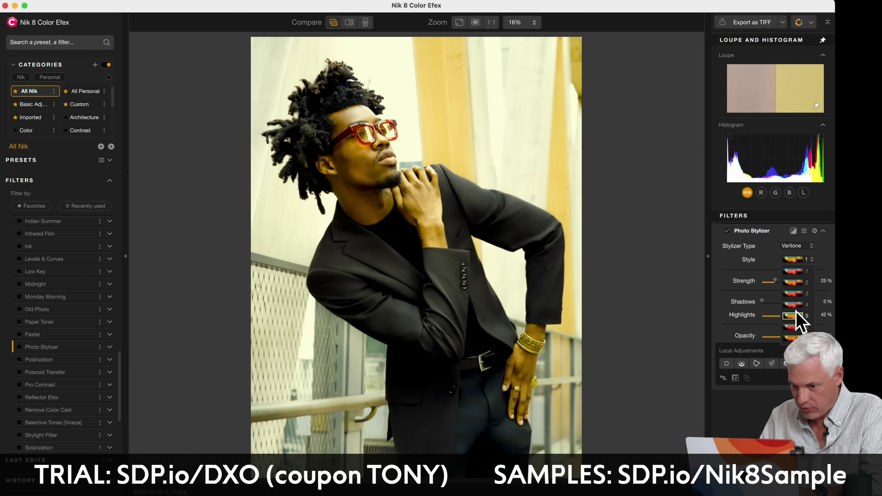
pyautogui.click(795, 282)
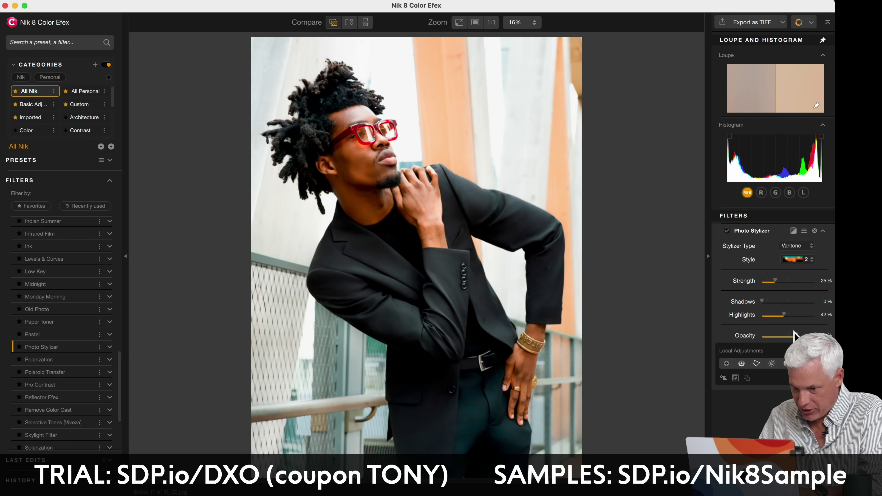
pyautogui.moveTo(794, 332)
pyautogui.mouseDown()
pyautogui.moveTo(767, 330)
pyautogui.moveTo(789, 329)
pyautogui.mouseUp()
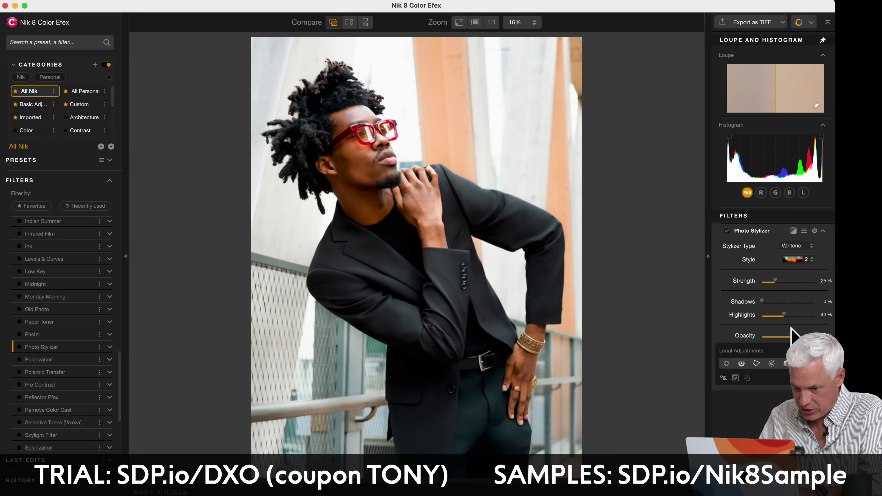
pyautogui.click(501, 290)
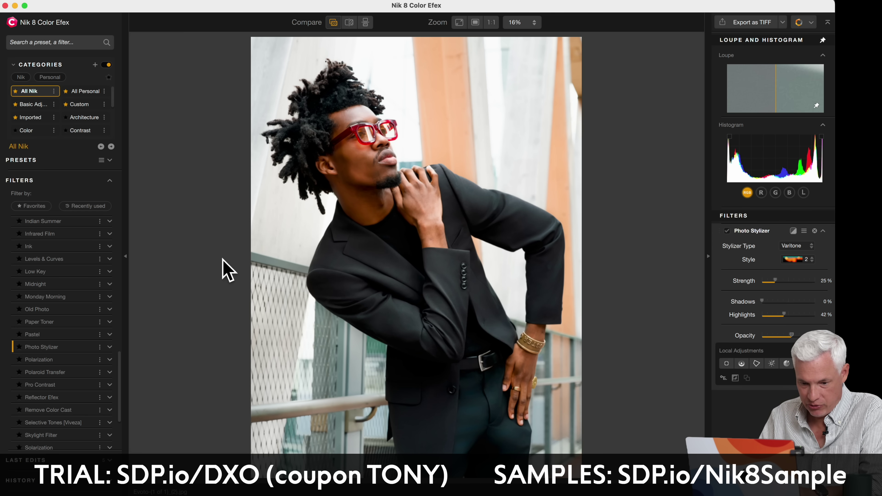
# - Switch to Reflector Efex, compare Silver with Gold, keep Gold, and raise light intensity to 51%
pyautogui.click(41, 397)
pyautogui.scroll(-2, 65, 383)
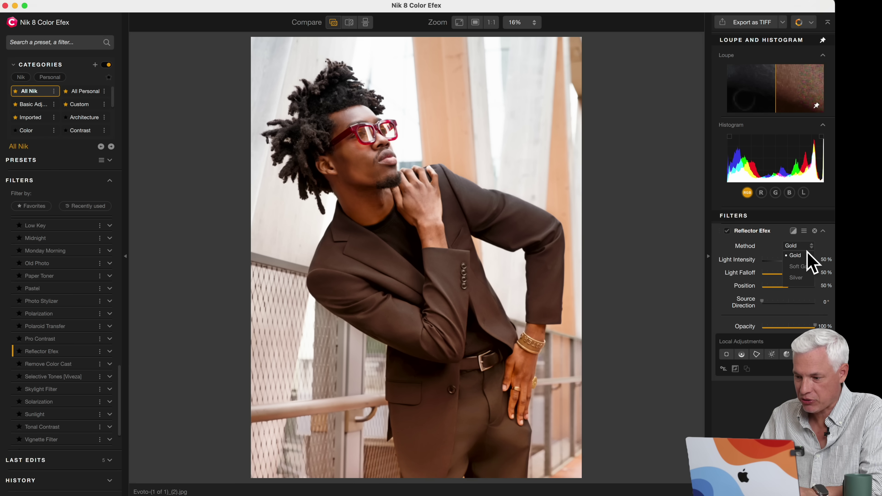
pyautogui.click(803, 278)
pyautogui.click(803, 257)
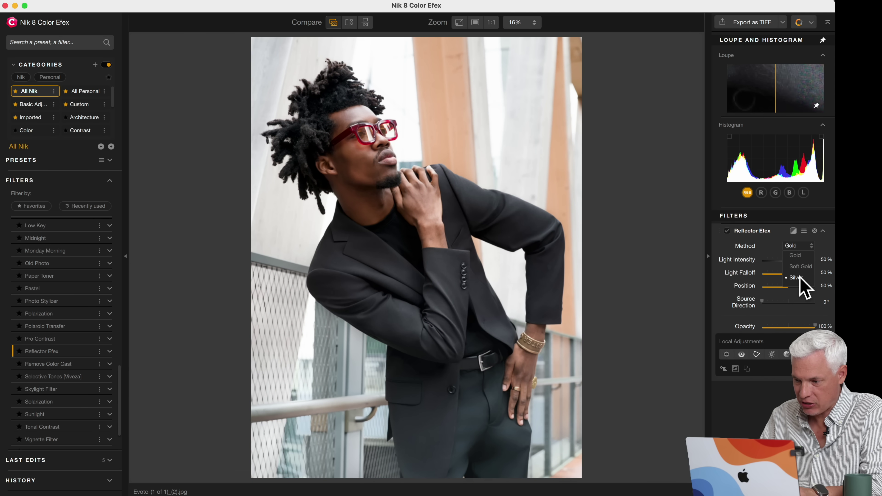
pyautogui.moveTo(788, 259); pyautogui.dragTo(790, 285)
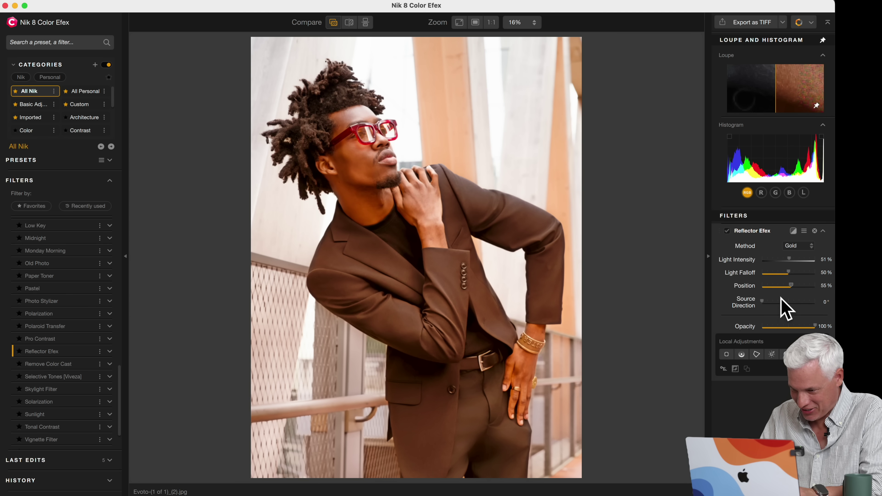
# - Apply Low Key with glow 44% and whites 14%, then send it to Photoshop as Layer 3
pyautogui.click(489, 284)
pyautogui.click(38, 257)
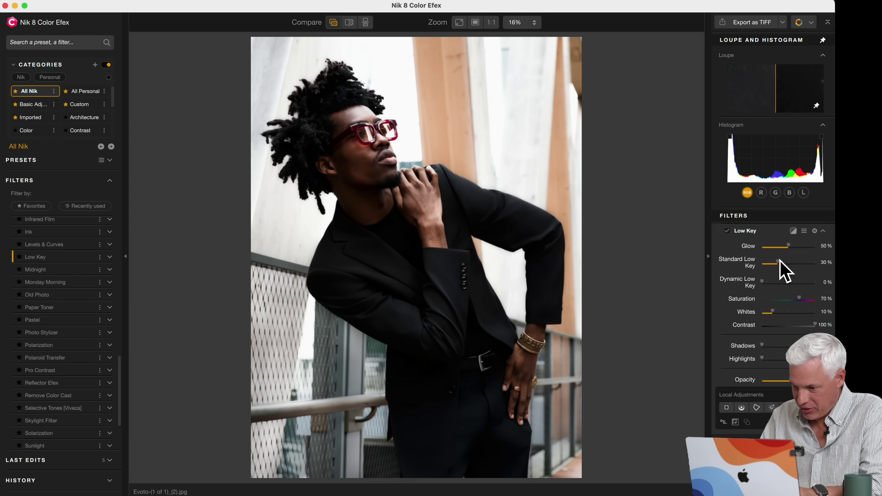
pyautogui.moveTo(777, 262); pyautogui.dragTo(786, 246)
pyautogui.moveTo(773, 311)
pyautogui.mouseDown()
pyautogui.moveTo(789, 312)
pyautogui.moveTo(764, 312)
pyautogui.moveTo(777, 311)
pyautogui.mouseUp()
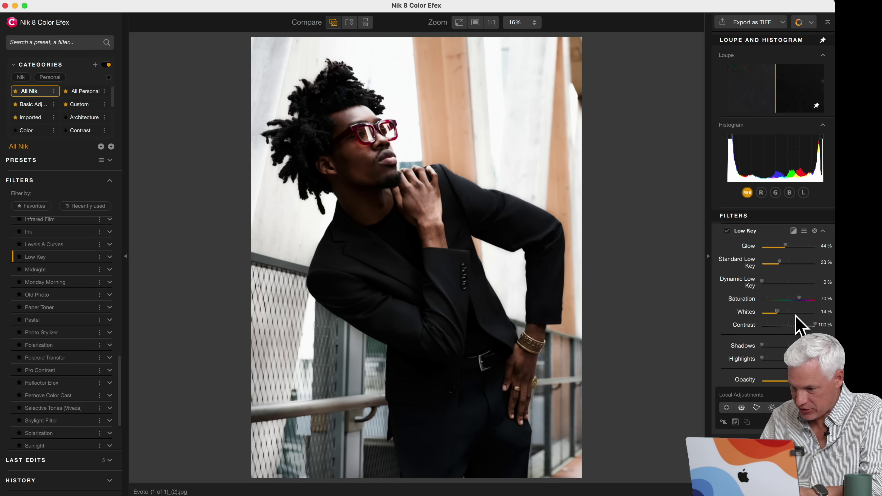
pyautogui.click(809, 485)
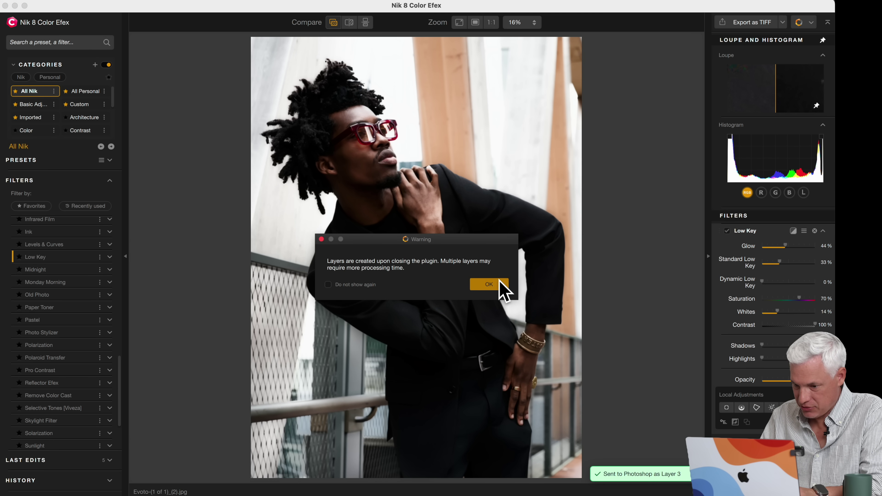
pyautogui.click(500, 286)
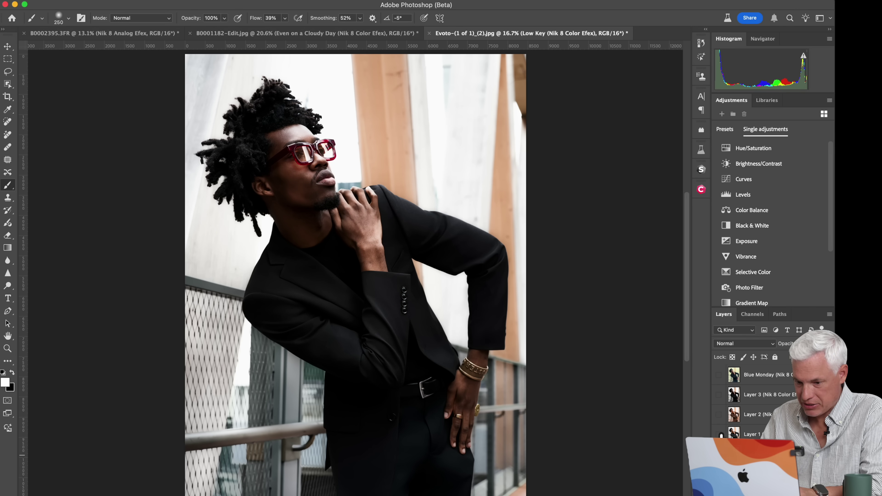
# - Toggle the base, brown-suit, low-key and Blue Monday layers, ending with the teal Blue Monday version visible
pyautogui.click(720, 435)
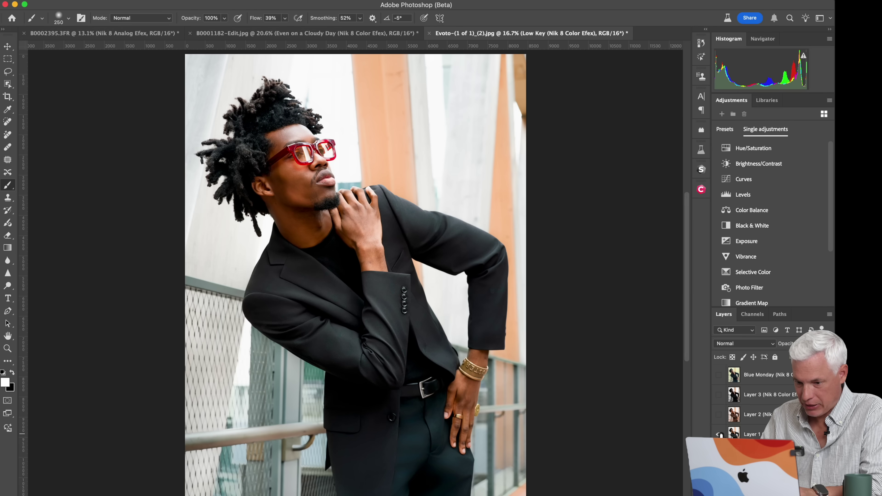
pyautogui.click(718, 414)
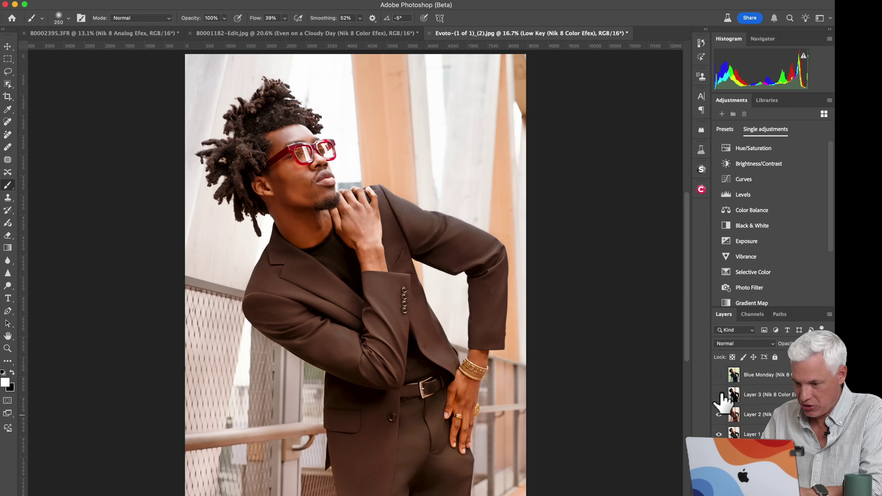
pyautogui.click(719, 394)
pyautogui.click(719, 375)
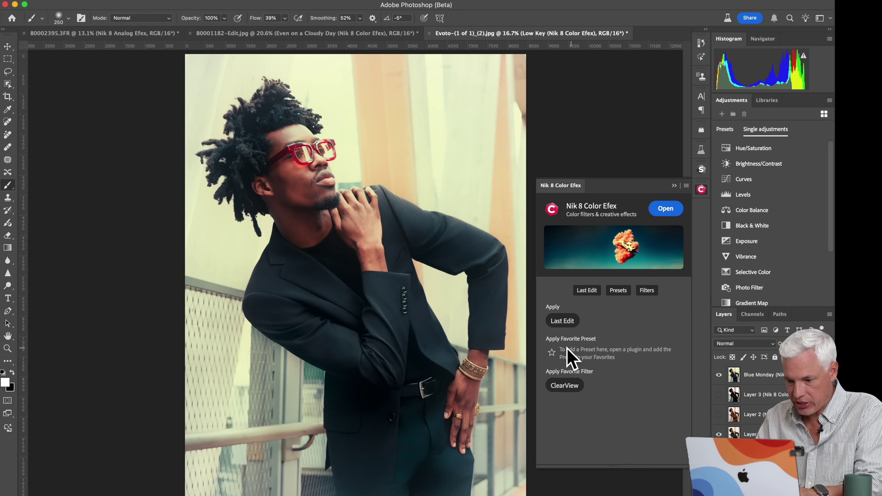
# - Hide the Blue Monday layer and give the base layer Bleach Bypass with Local Contrast at 71%
pyautogui.click(660, 212)
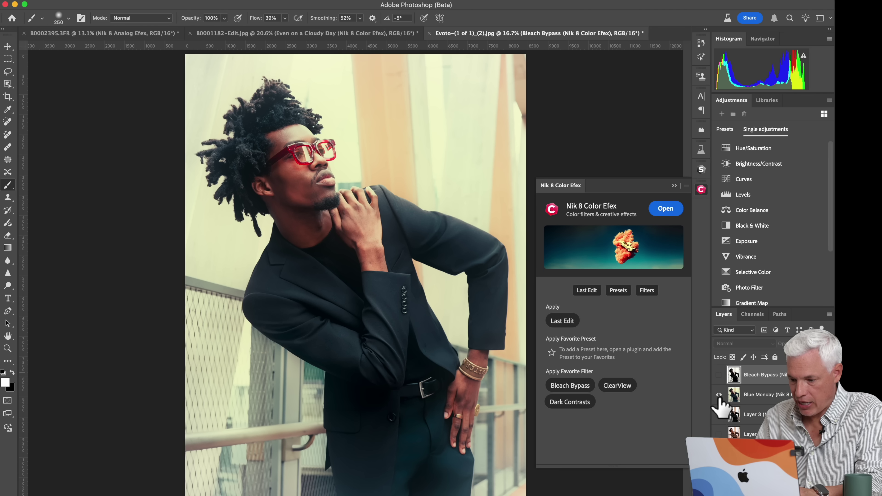
pyautogui.click(718, 395)
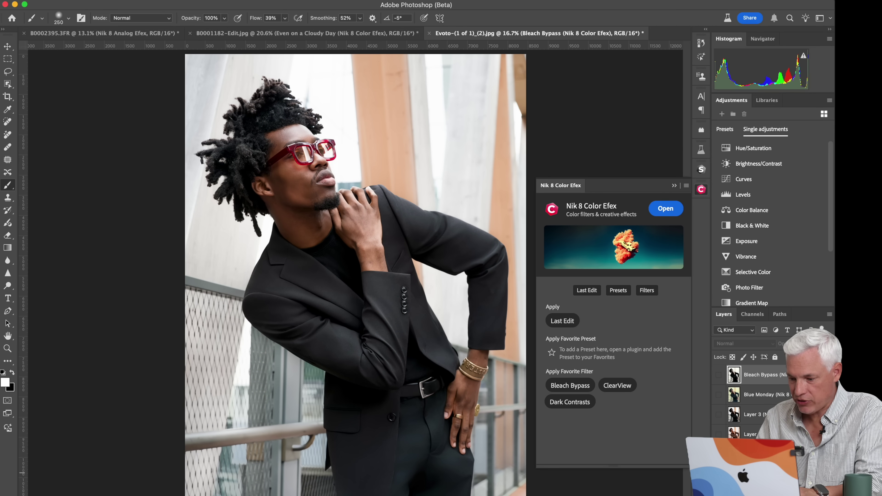
pyautogui.hotkey('alt', ',')
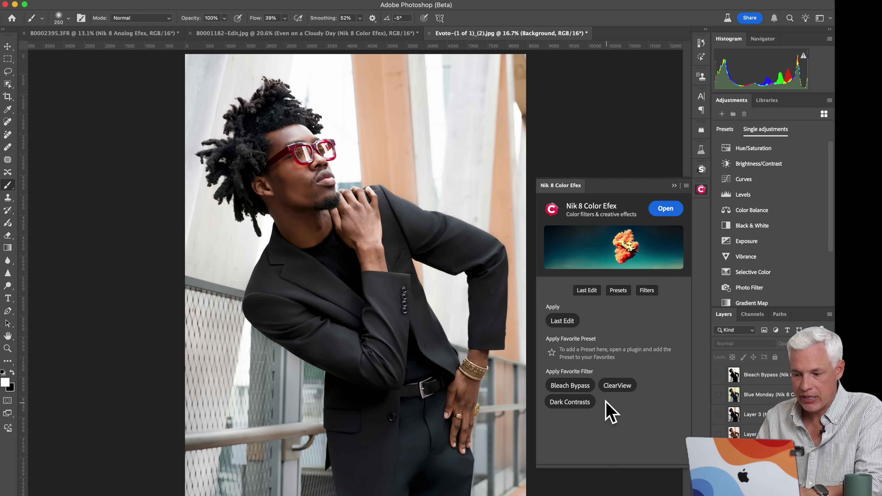
pyautogui.click(577, 387)
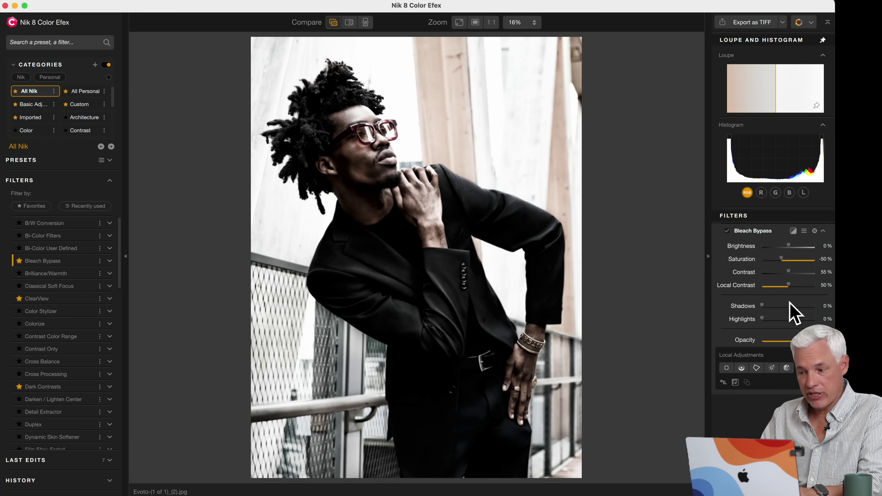
pyautogui.moveTo(777, 289); pyautogui.dragTo(798, 288)
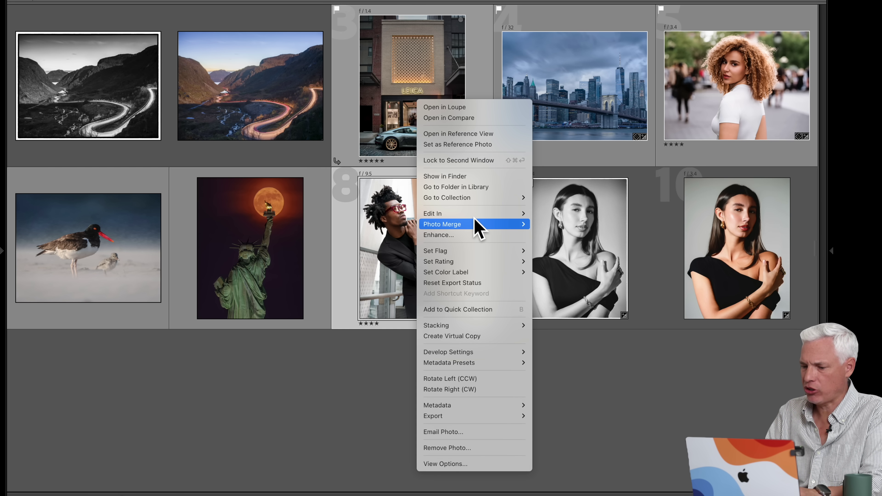
# - Open the Leica storefront in Analog Efex and try the Antique Blur, Autochrome 2 and Black and White 1 presets
pyautogui.moveTo(478, 218)
pyautogui.click(562, 346)
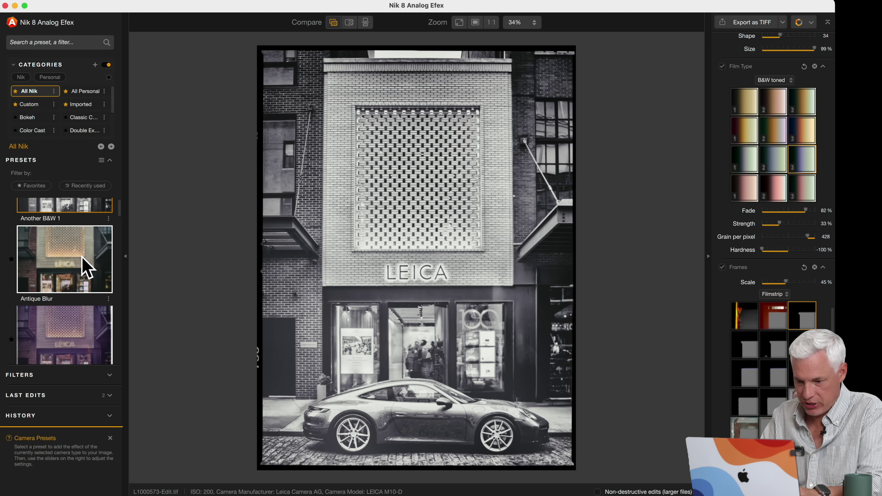
pyautogui.click(84, 266)
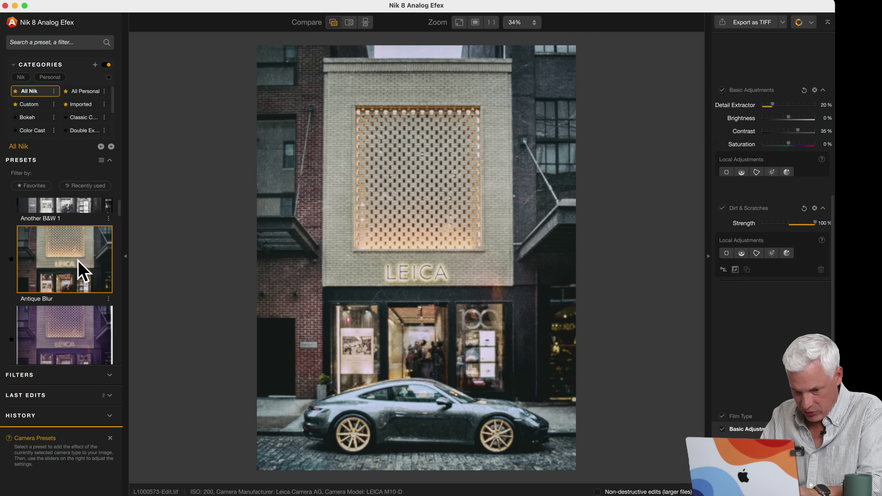
pyautogui.click(74, 323)
pyautogui.scroll(-3, 77, 332)
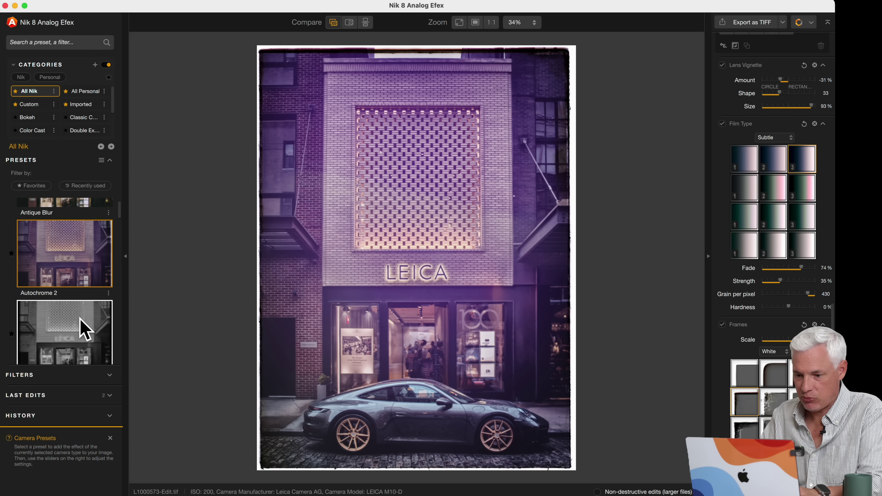
pyautogui.click(80, 319)
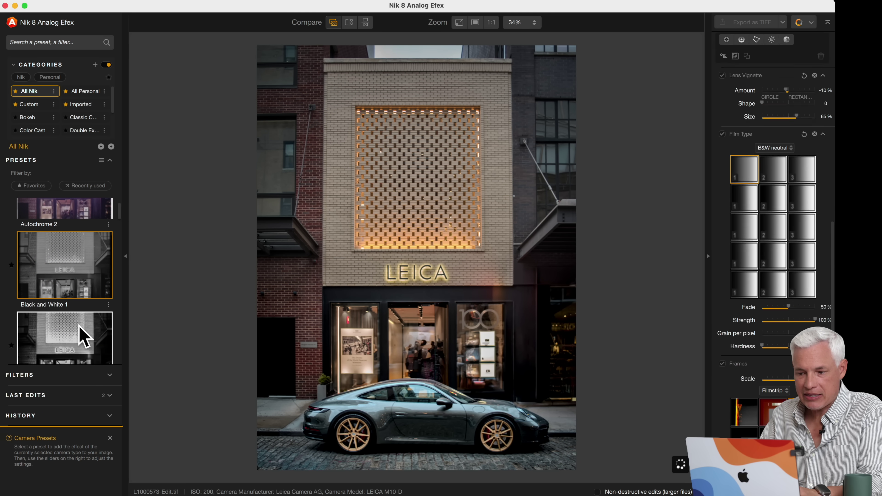
# - Apply the Blue Faded preset and add a Light Leaks filter to the storefront
pyautogui.click(83, 336)
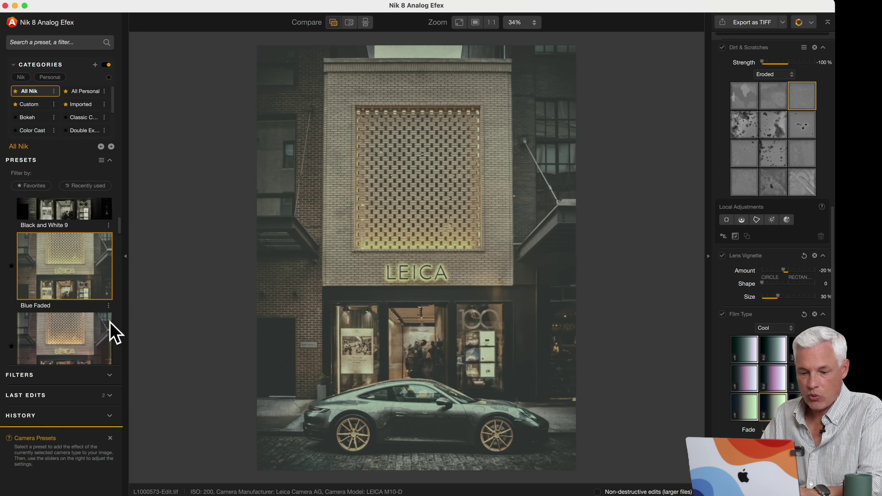
pyautogui.click(113, 375)
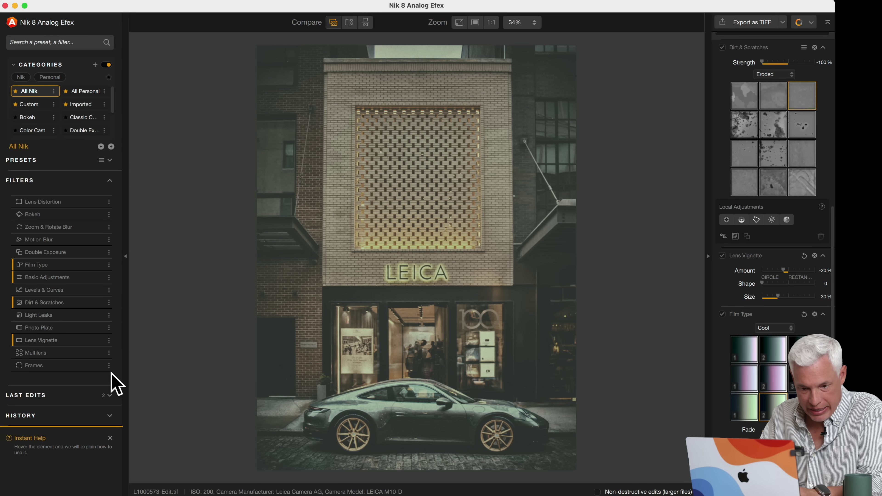
pyautogui.click(79, 315)
# - Compare the second, red, dark and pink light leaks, settling on a subtler leak style
pyautogui.scroll(-5, 830, 290)
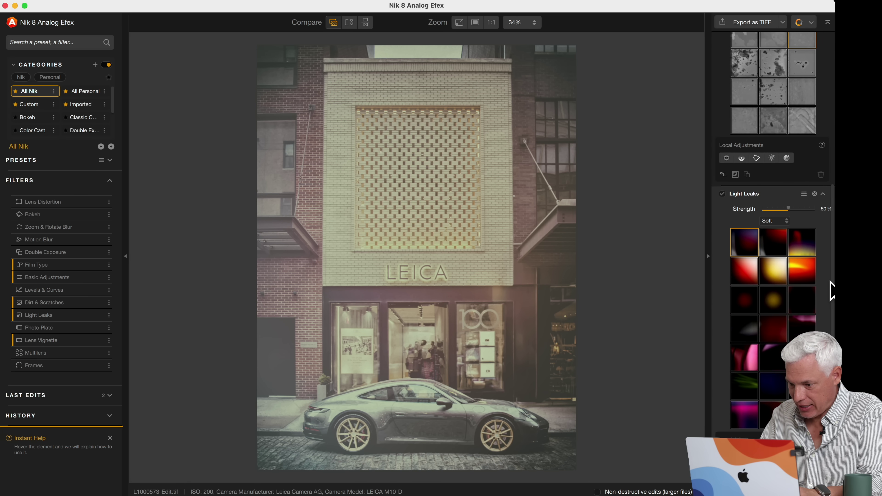
pyautogui.click(777, 252)
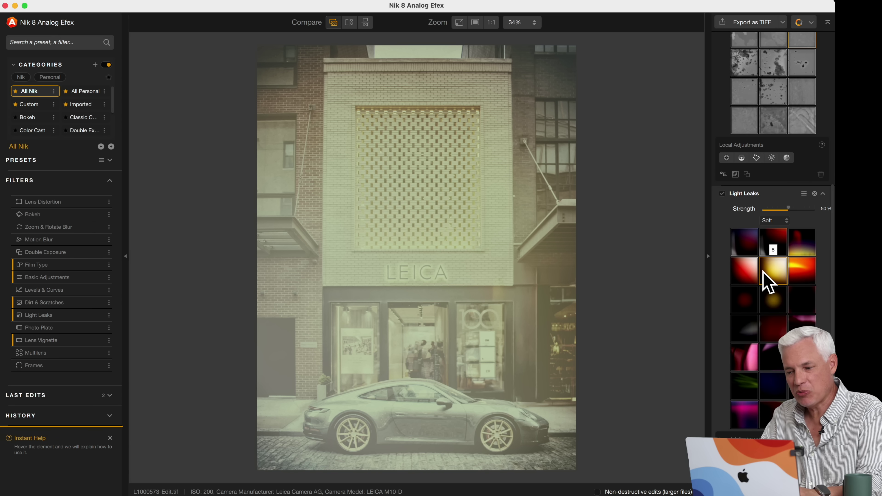
pyautogui.click(743, 278)
pyautogui.click(747, 308)
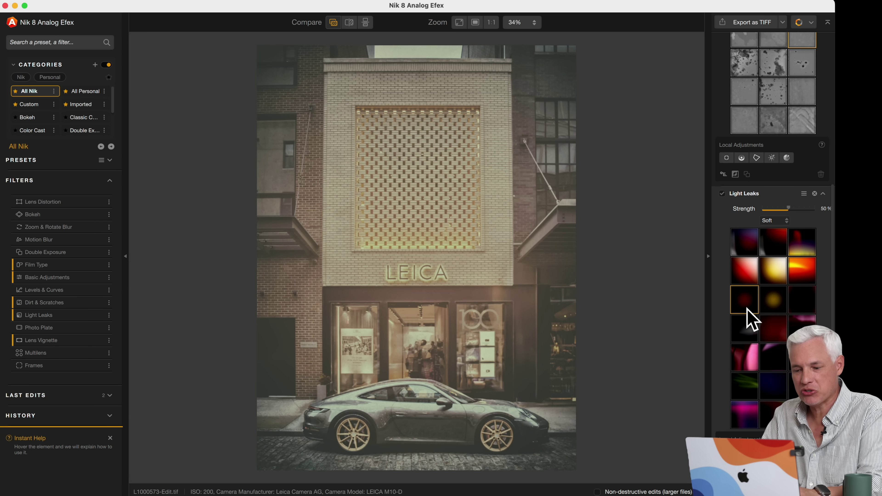
pyautogui.click(750, 365)
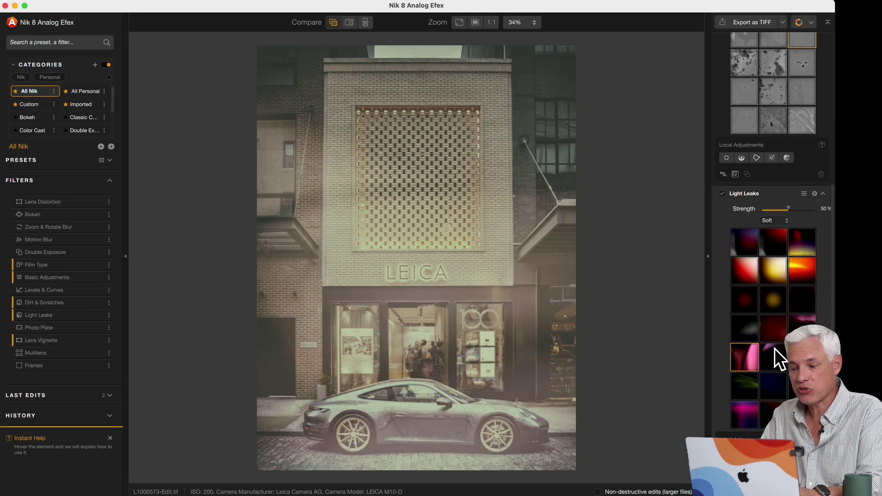
pyautogui.click(781, 360)
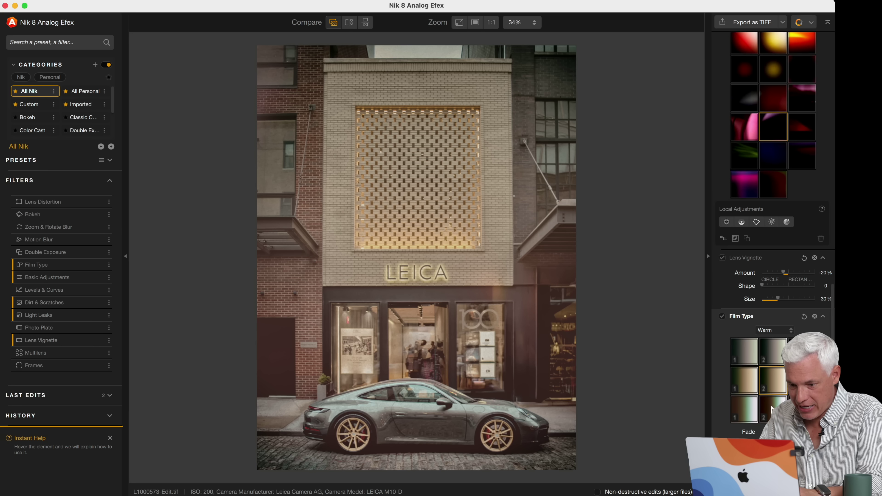
# - Switch to a warm film type, try a 2x2 multi-lens layout, and add a Motion Blur filter
pyautogui.click(751, 410)
pyautogui.click(749, 379)
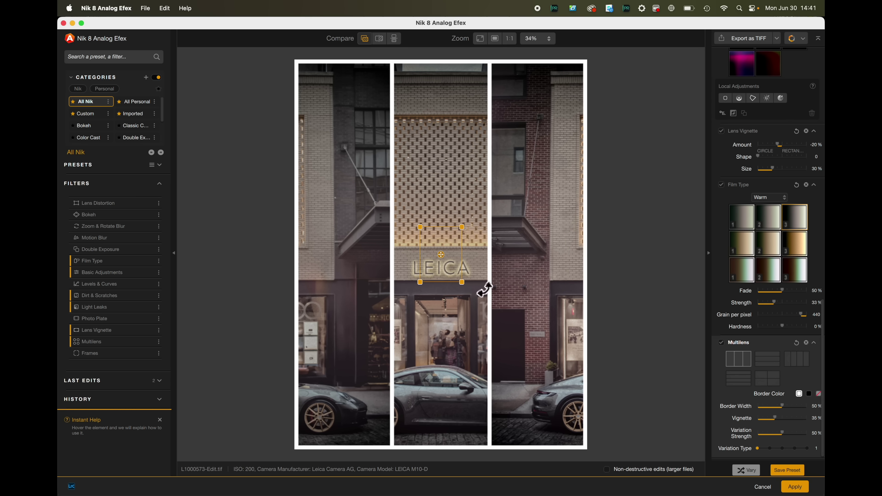
pyautogui.click(773, 357)
pyautogui.click(764, 380)
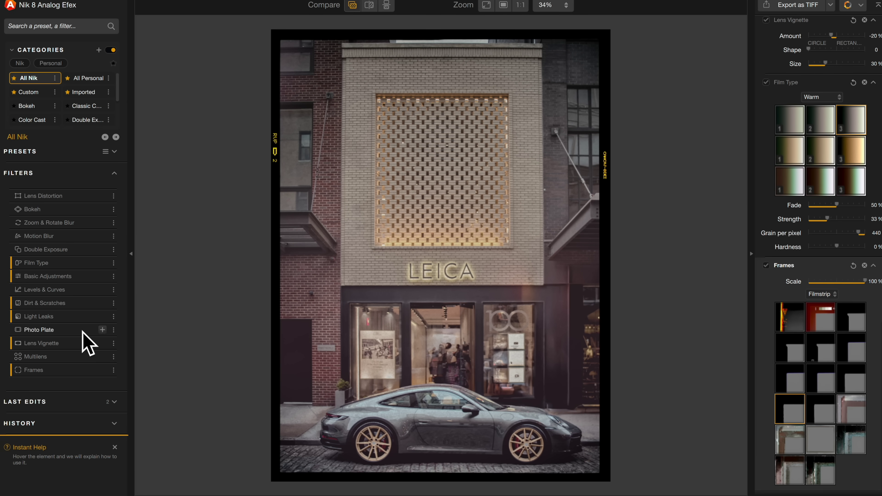
pyautogui.click(68, 236)
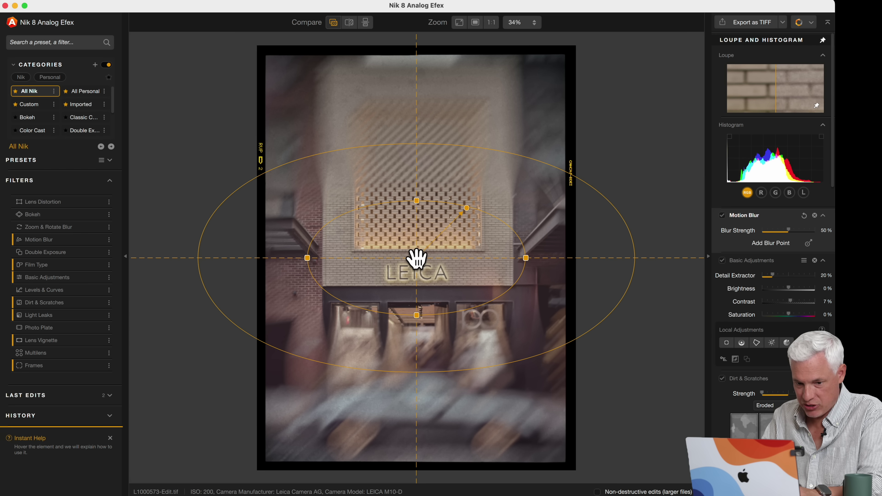
# - Centre the Motion Blur on the Porsche and lower Blur Strength to 11%
pyautogui.moveTo(416, 257); pyautogui.dragTo(415, 394)
pyautogui.moveTo(788, 231); pyautogui.dragTo(768, 230)
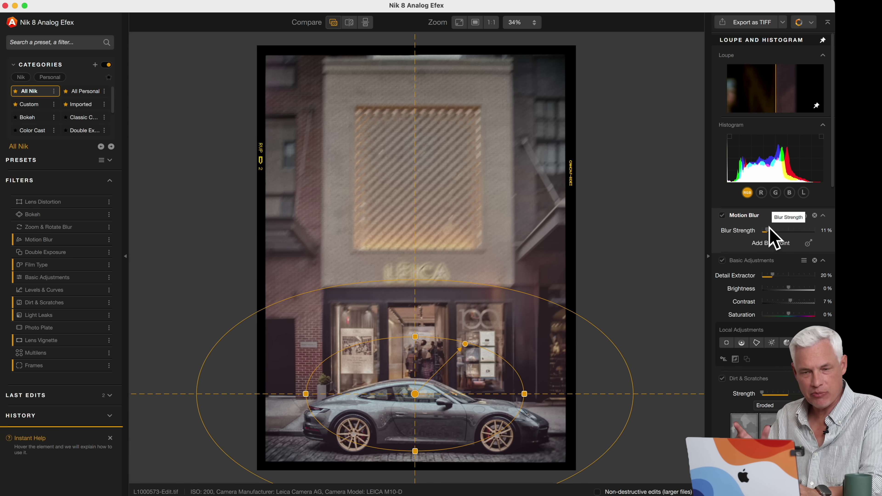